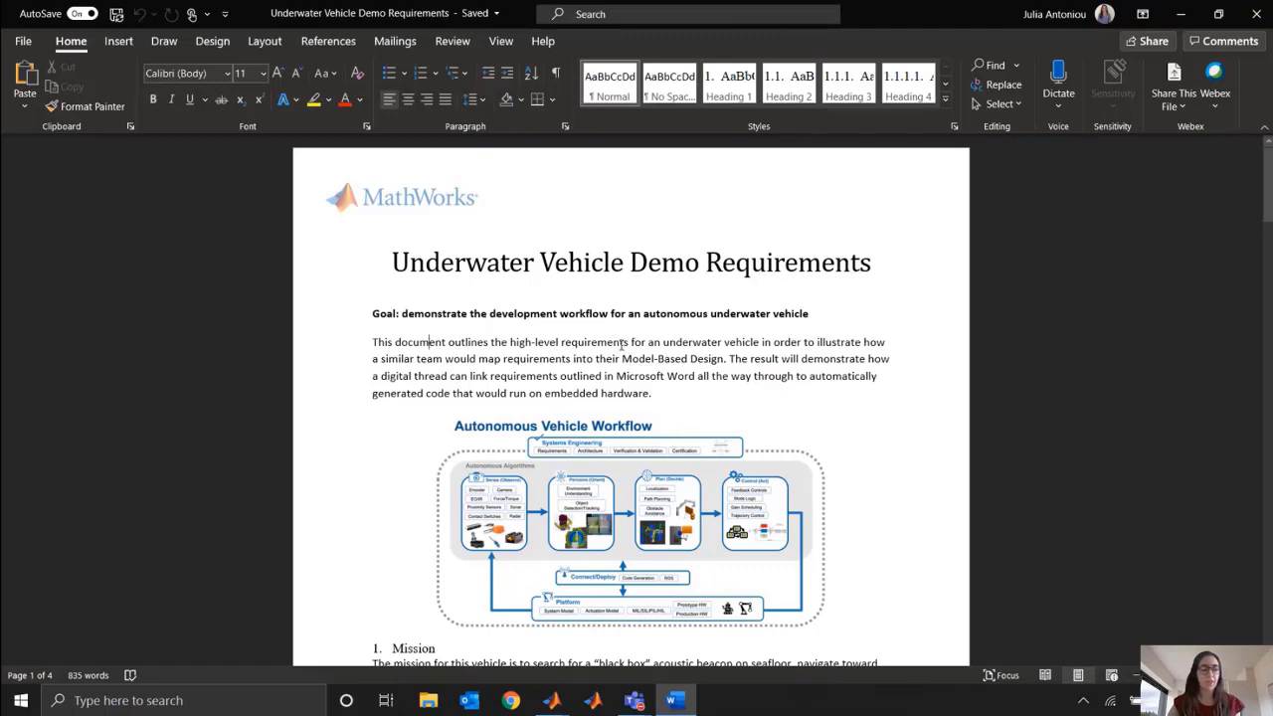
Scroll the Word requirements document down to sections 2.1 Sensing and 2.2 Perception.
{"action": "scroll", "coordinate": [623, 344], "scroll_direction": "down", "scroll_amount": 1}
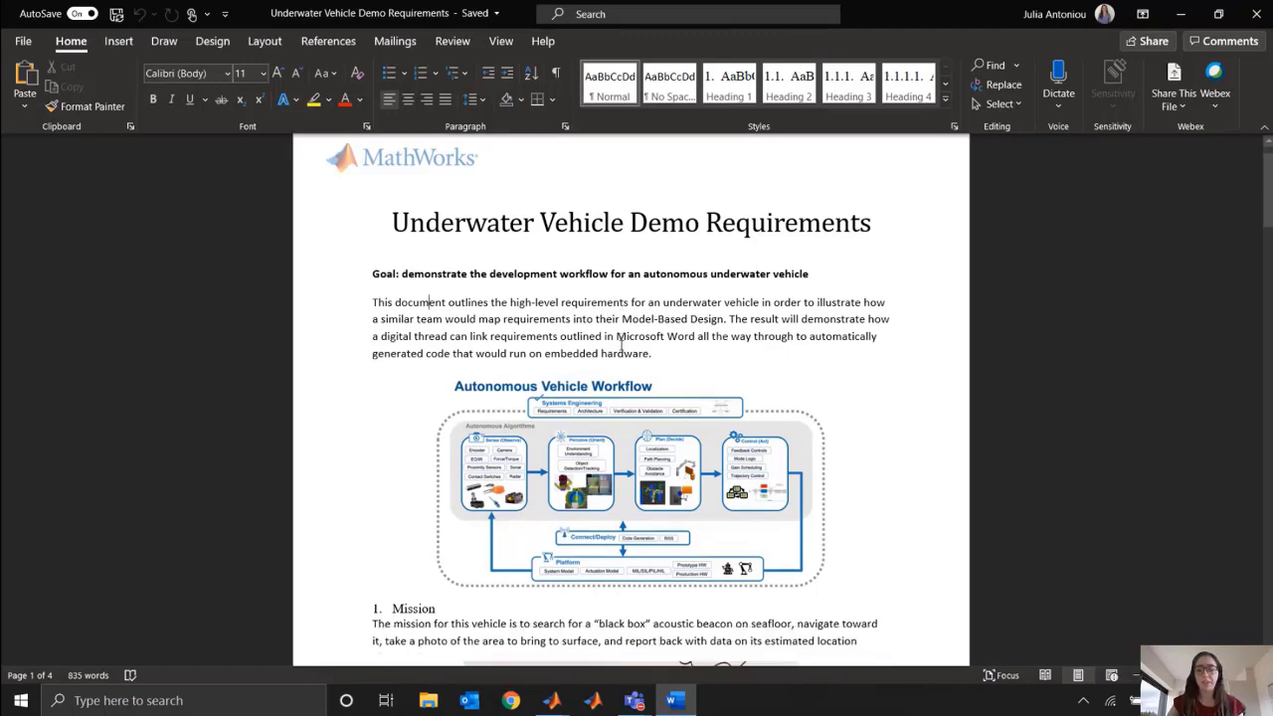
{"action": "scroll", "coordinate": [624, 344], "scroll_direction": "down", "scroll_amount": 20}
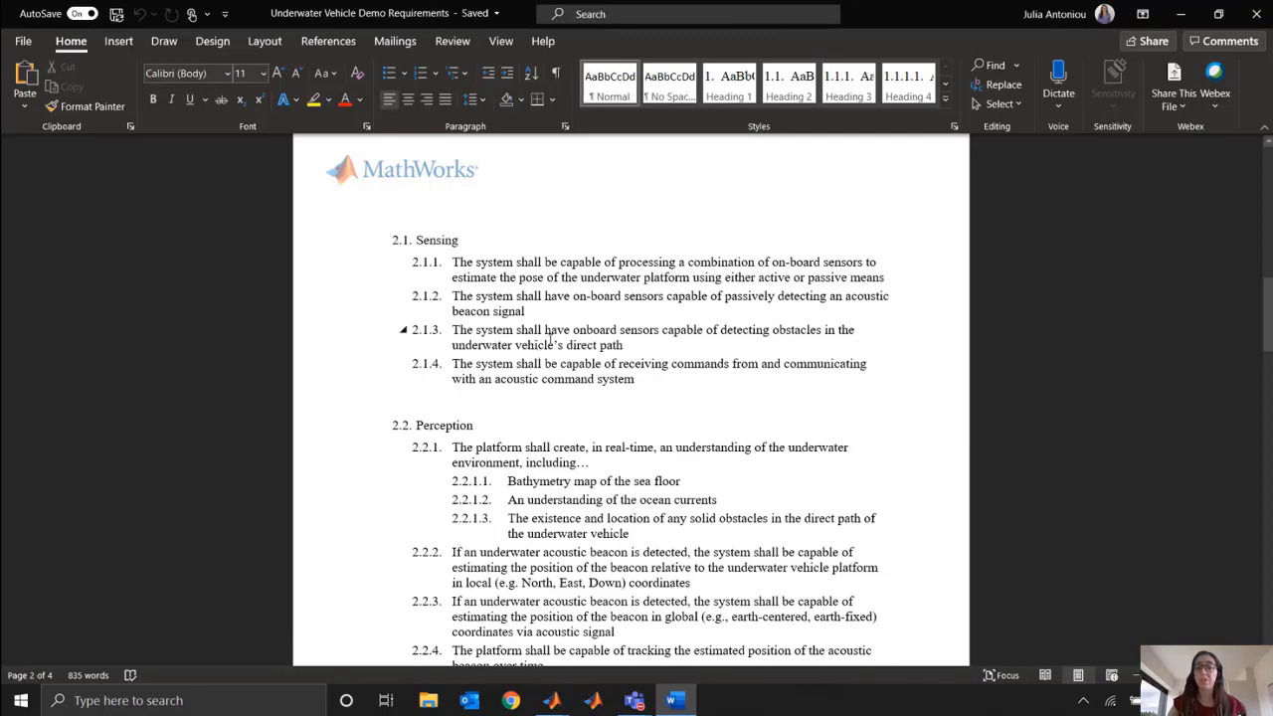
{"action": "scroll", "coordinate": [586, 331], "scroll_direction": "down", "scroll_amount": 3}
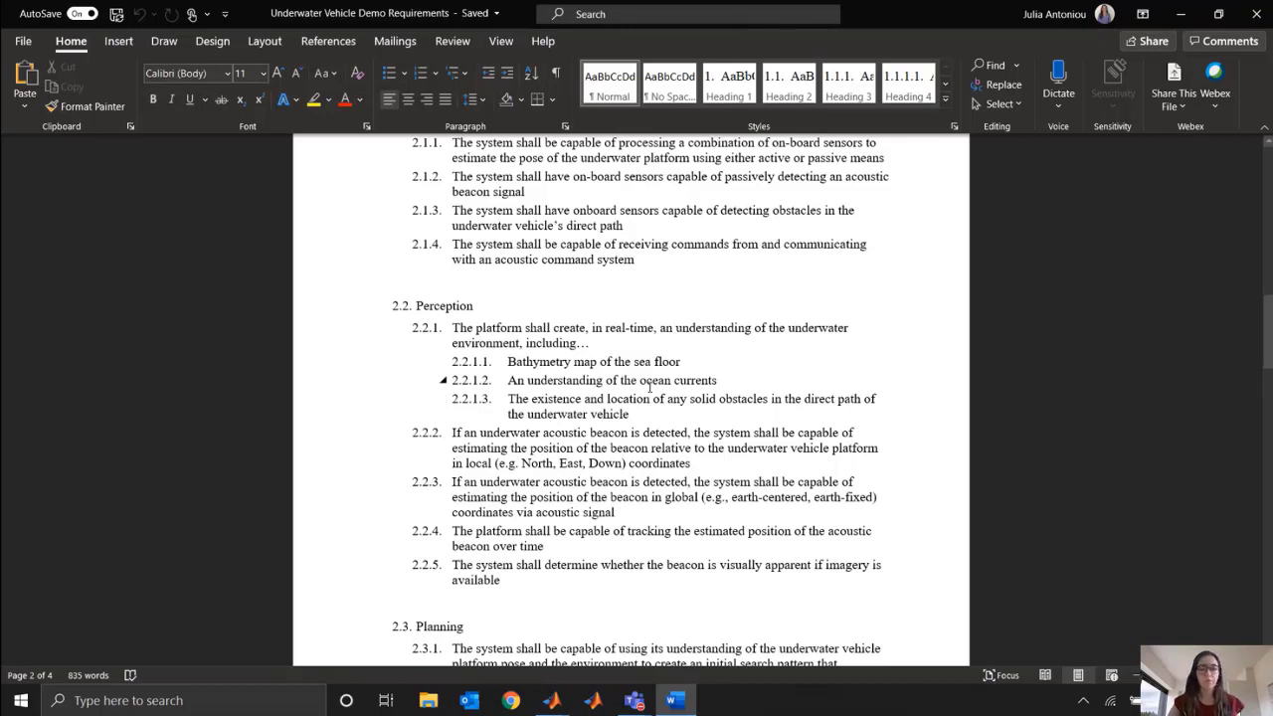
Minimize Word and open the Requirements Manager app for the untitled architecture model.
{"action": "left_click", "coordinate": [1181, 14]}
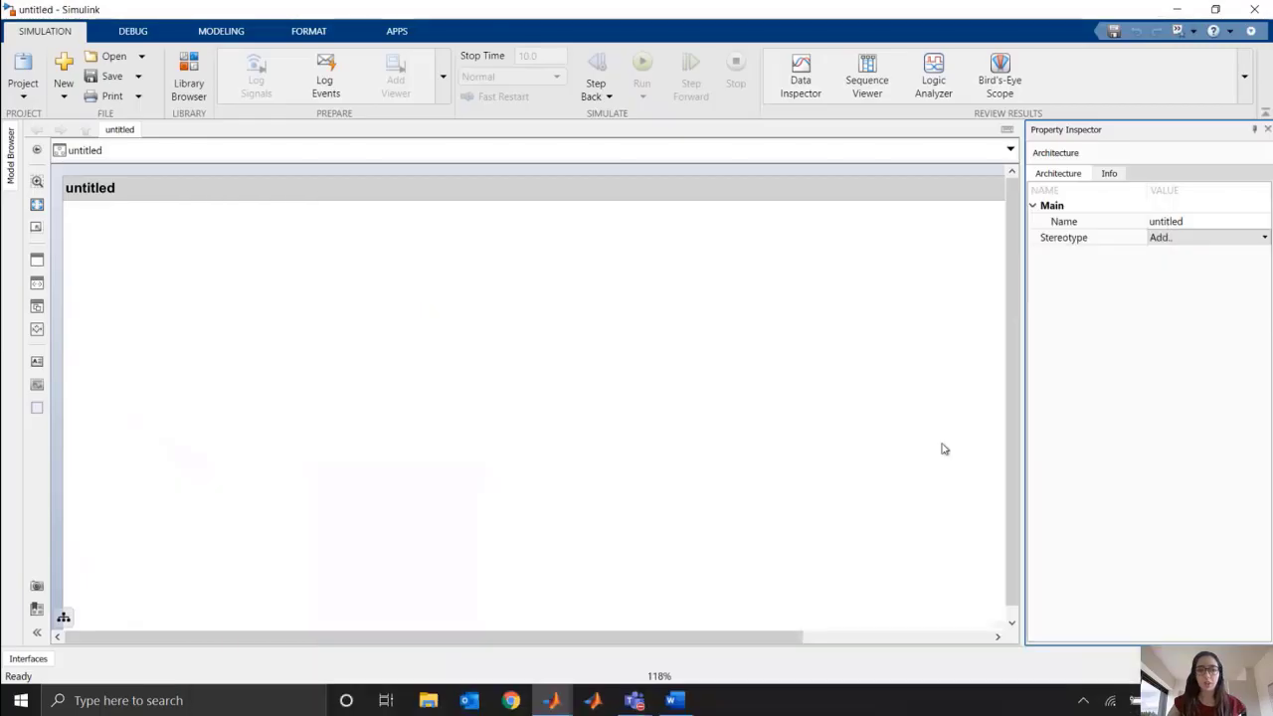
{"action": "scroll", "coordinate": [604, 435], "scroll_direction": "down", "scroll_amount": 1}
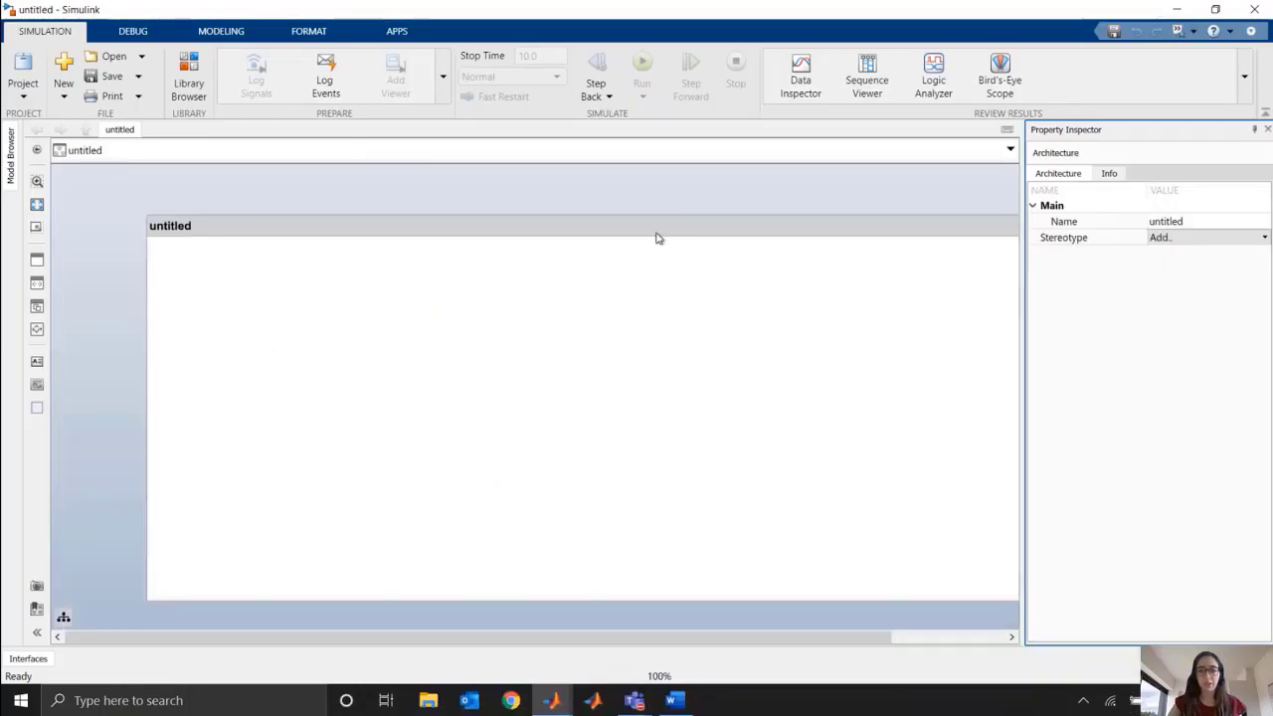
{"action": "left_click", "coordinate": [657, 237]}
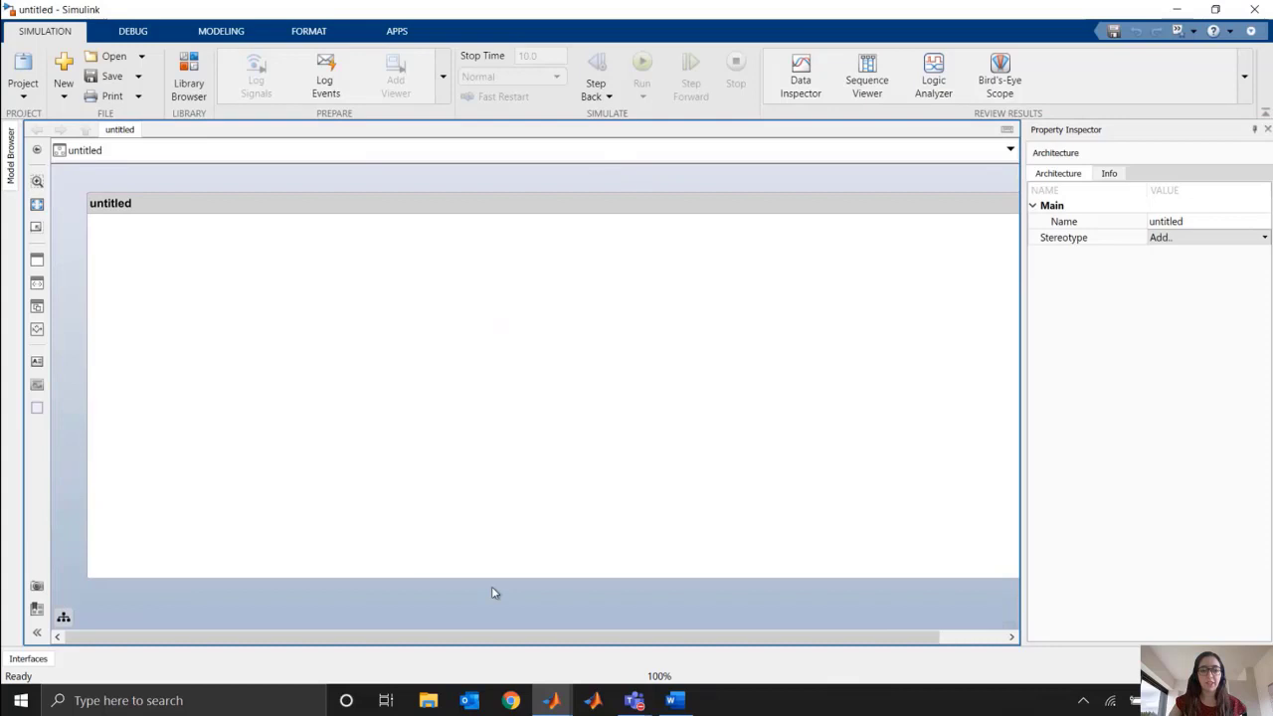
{"action": "scroll", "coordinate": [505, 605], "scroll_direction": "down", "scroll_amount": 1}
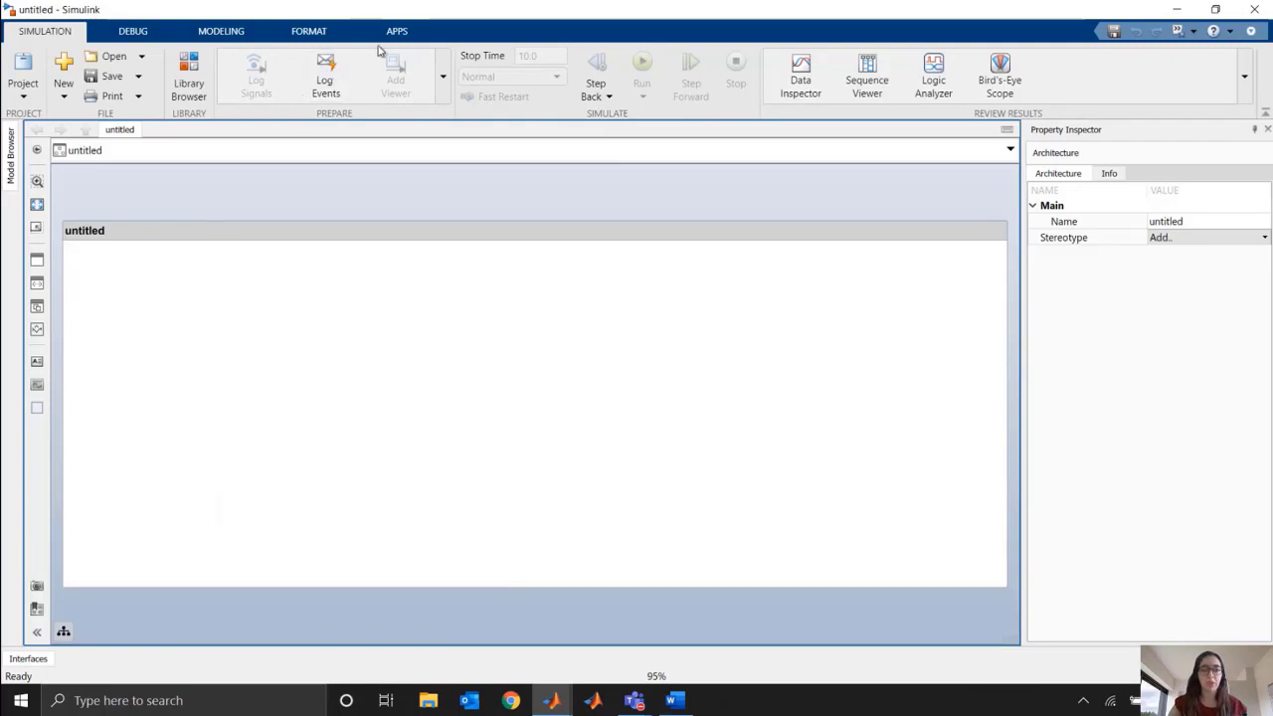
{"action": "left_click", "coordinate": [405, 33]}
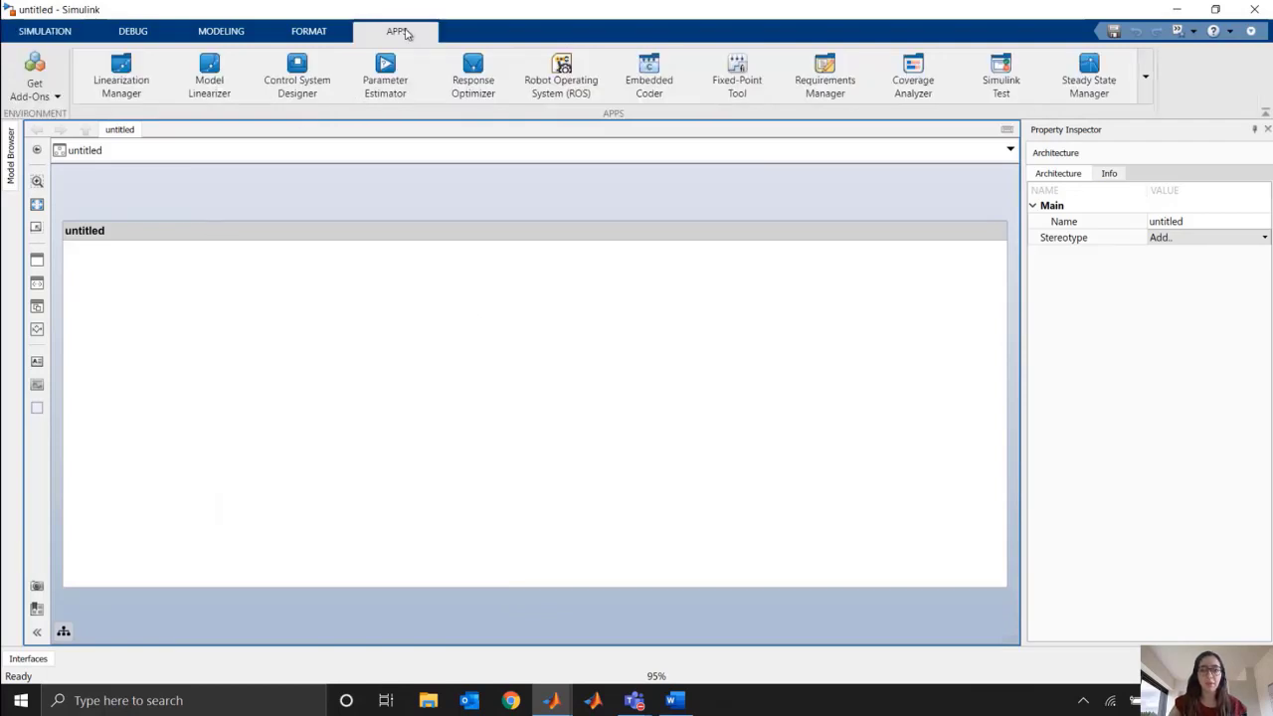
{"action": "left_click", "coordinate": [848, 92]}
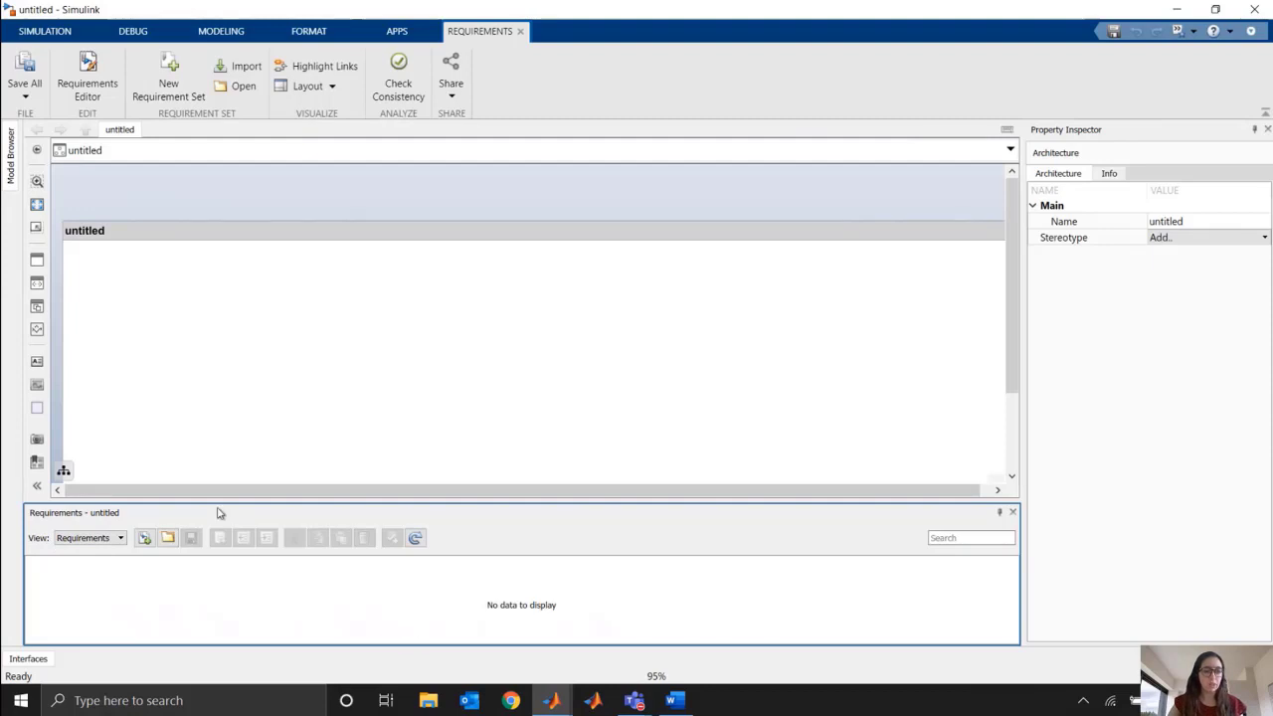
Start an import and select the Underwater Vehicle Demo Requirements Word document as the source.
{"action": "left_click", "coordinate": [119, 154]}
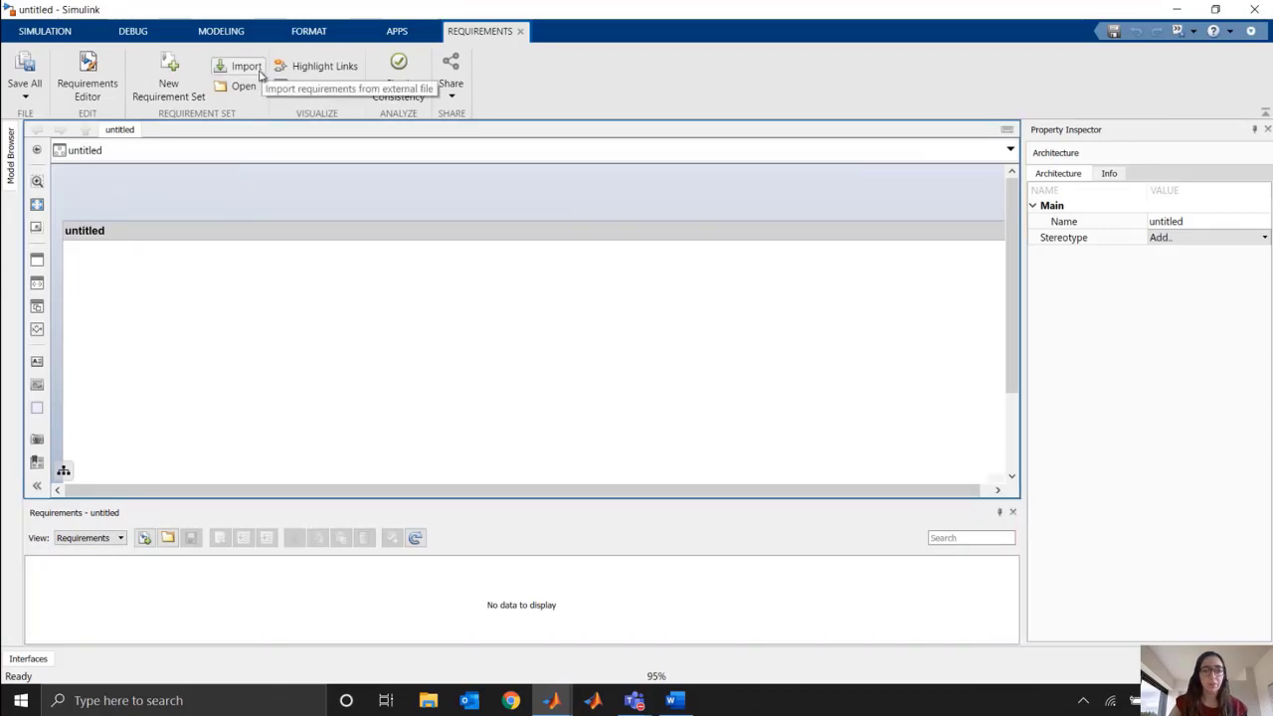
{"action": "left_click", "coordinate": [245, 67]}
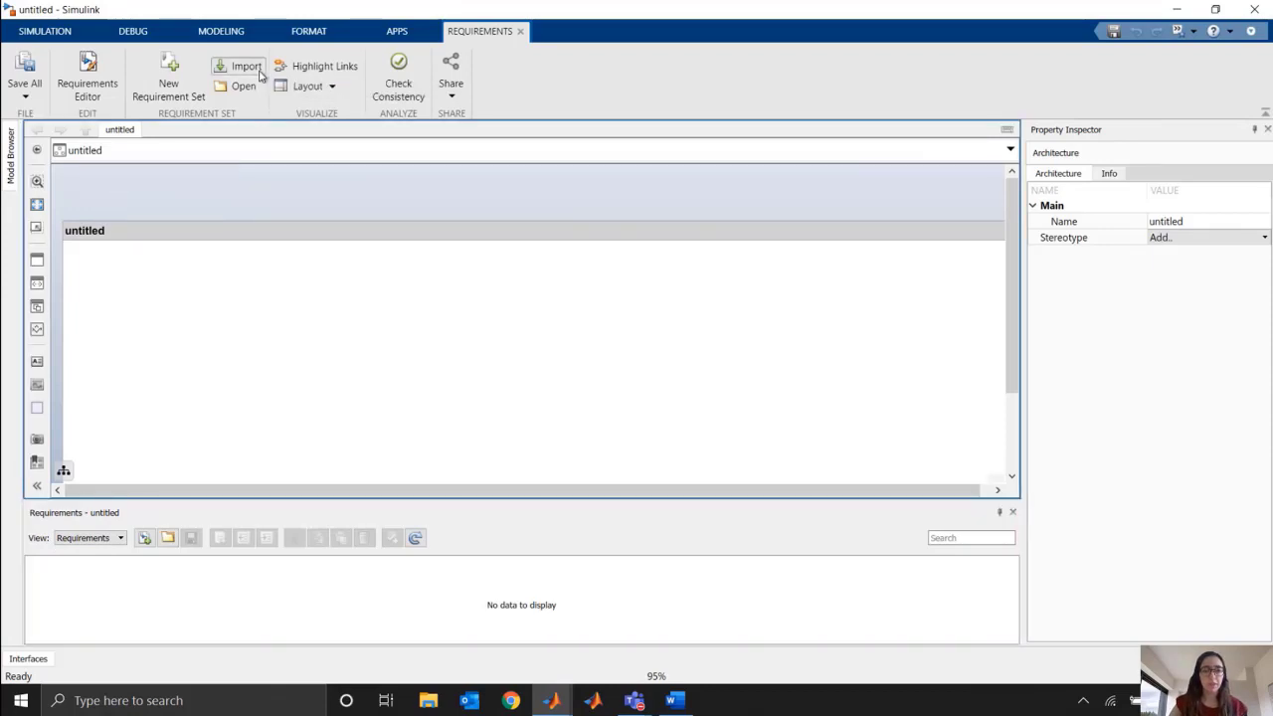
{"action": "left_click_drag", "start_coordinate": [517, 254], "coordinate": [471, 192]}
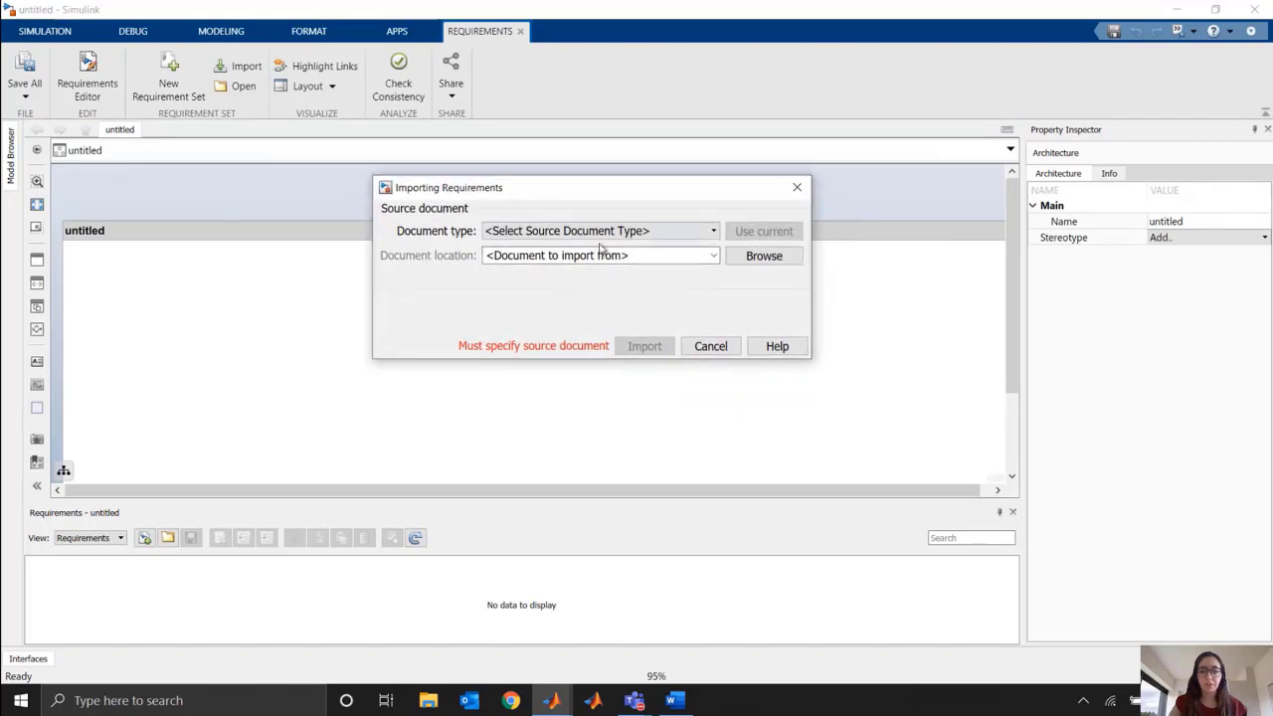
{"action": "left_click", "coordinate": [650, 236]}
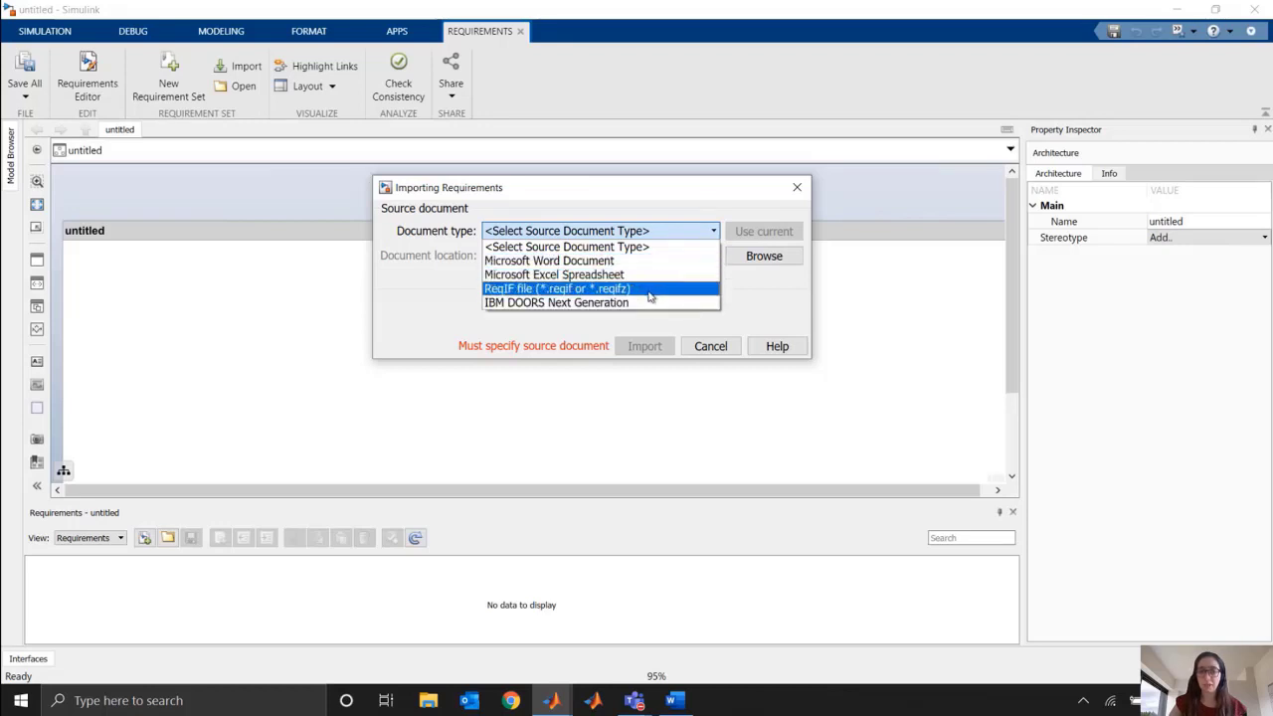
{"action": "left_click", "coordinate": [630, 260]}
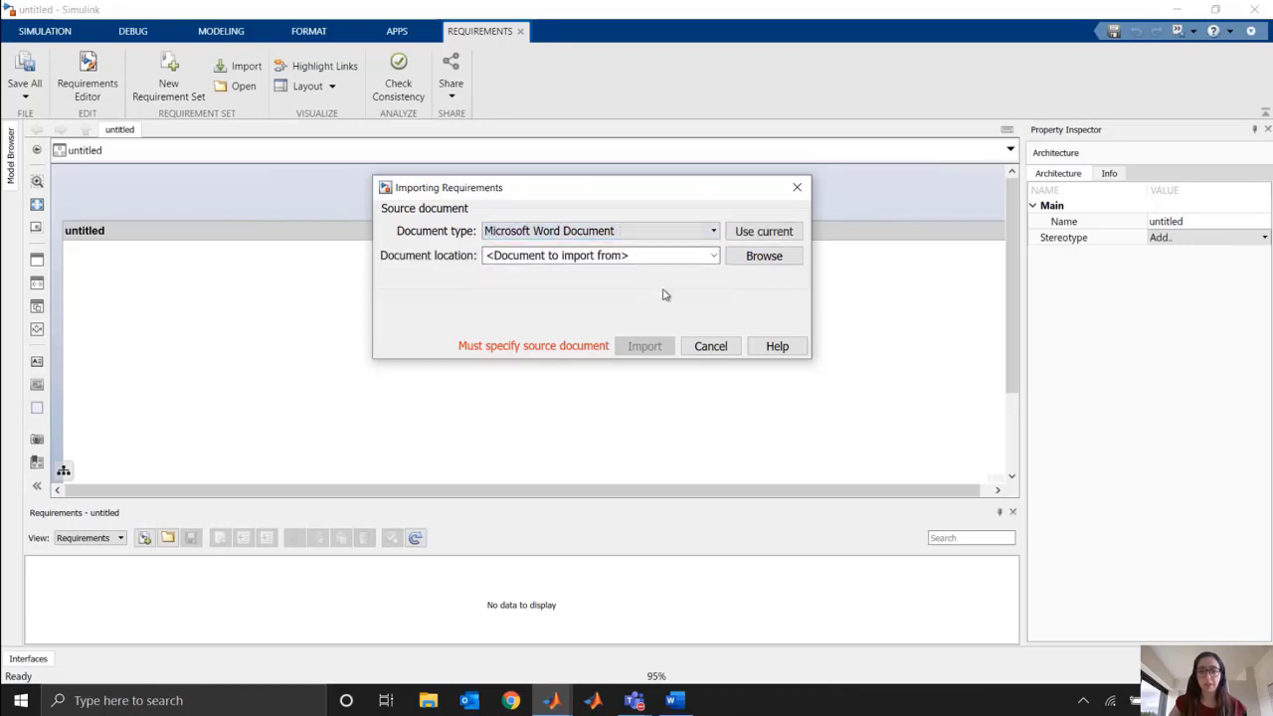
{"action": "left_click", "coordinate": [763, 255]}
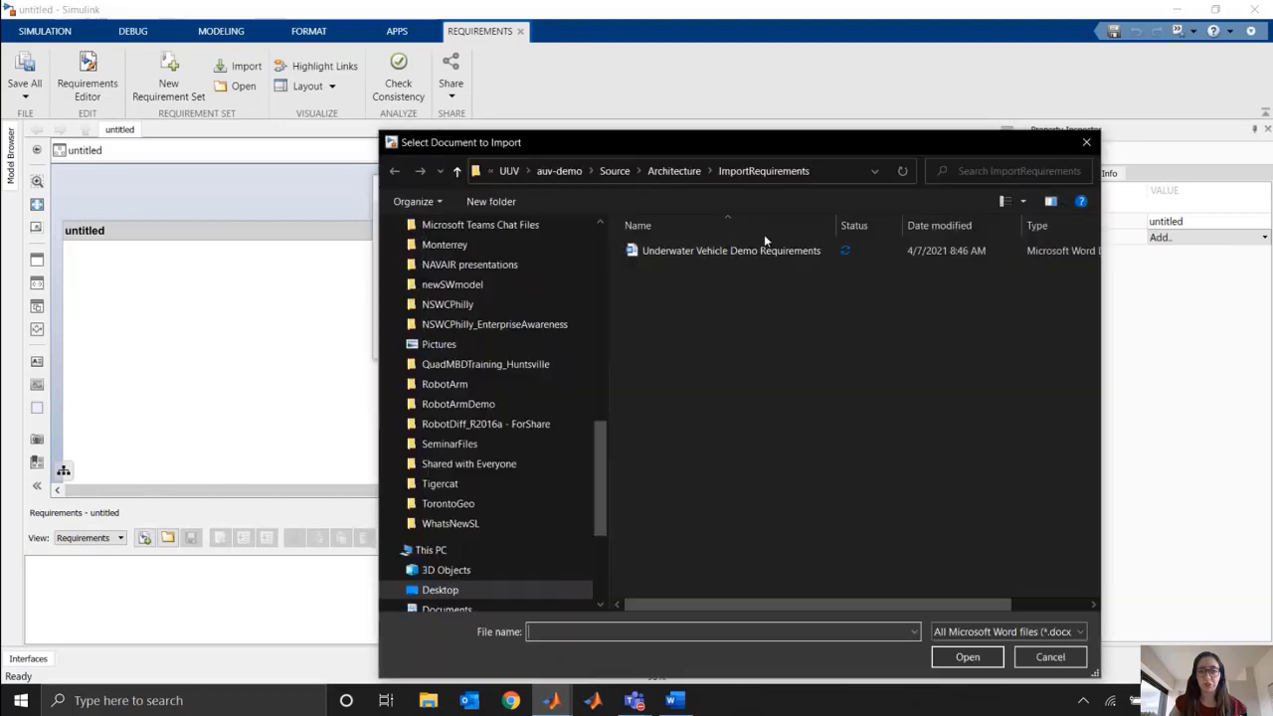
{"action": "double_click", "coordinate": [752, 251]}
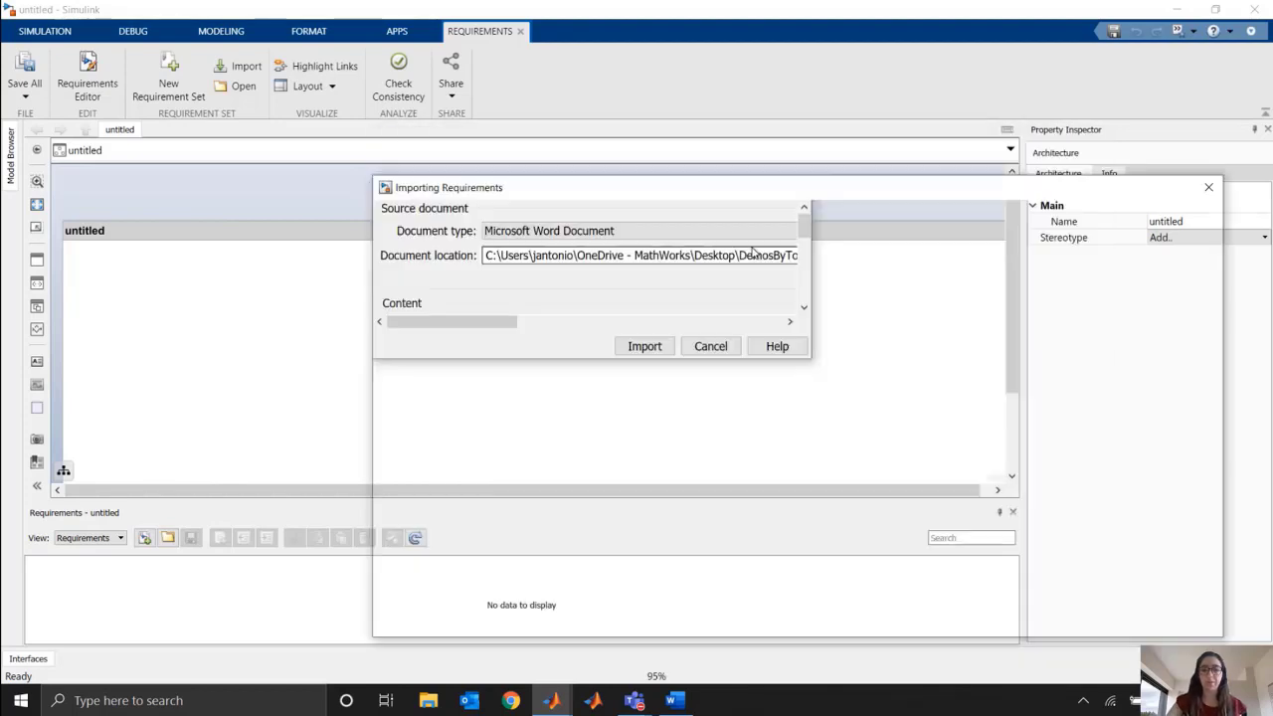
Keep plain text with bookmarks, allow updates from the external source, and import.
{"action": "left_click_drag", "start_coordinate": [759, 199], "coordinate": [562, 133]}
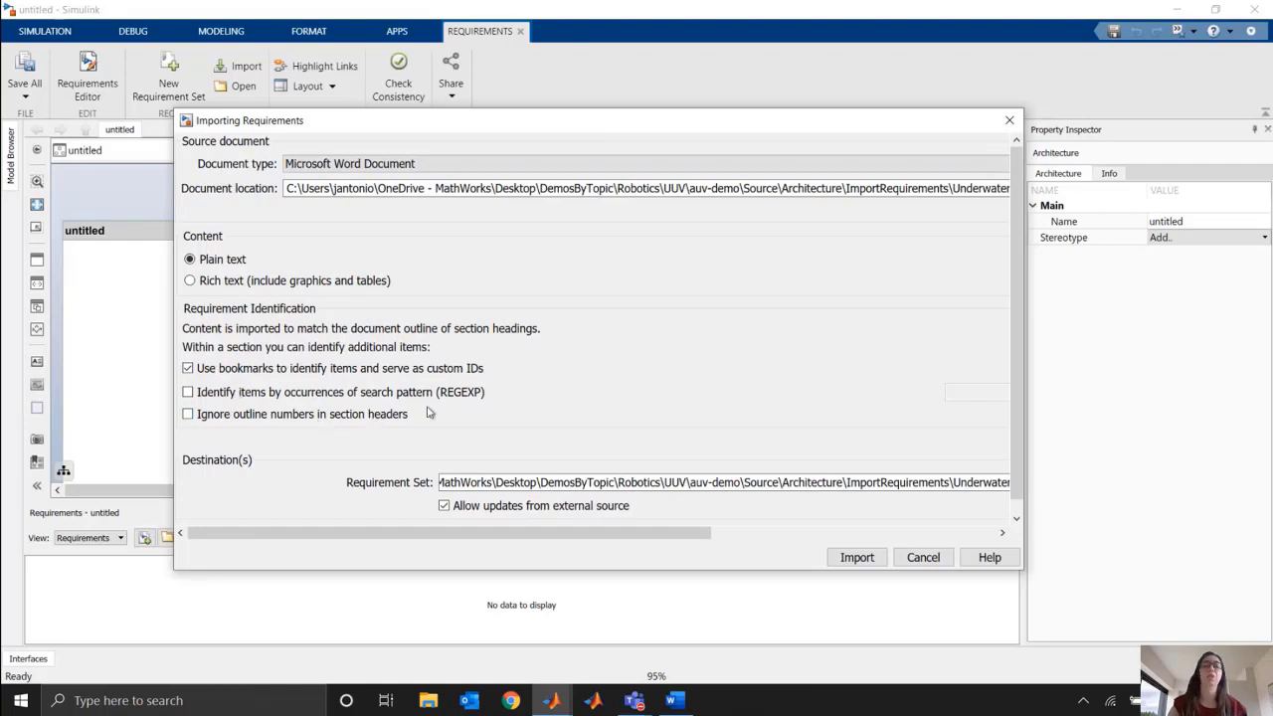
{"action": "scroll", "coordinate": [430, 411], "scroll_direction": "down", "scroll_amount": 1}
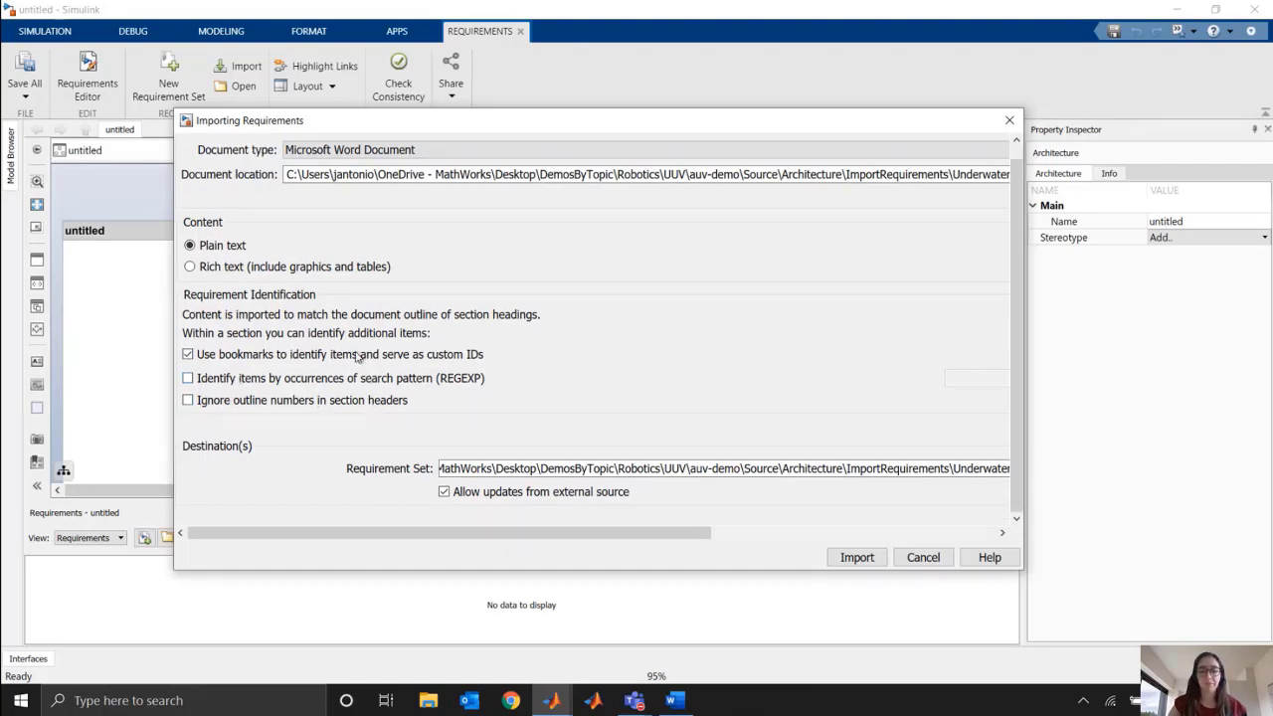
{"action": "left_click", "coordinate": [444, 492]}
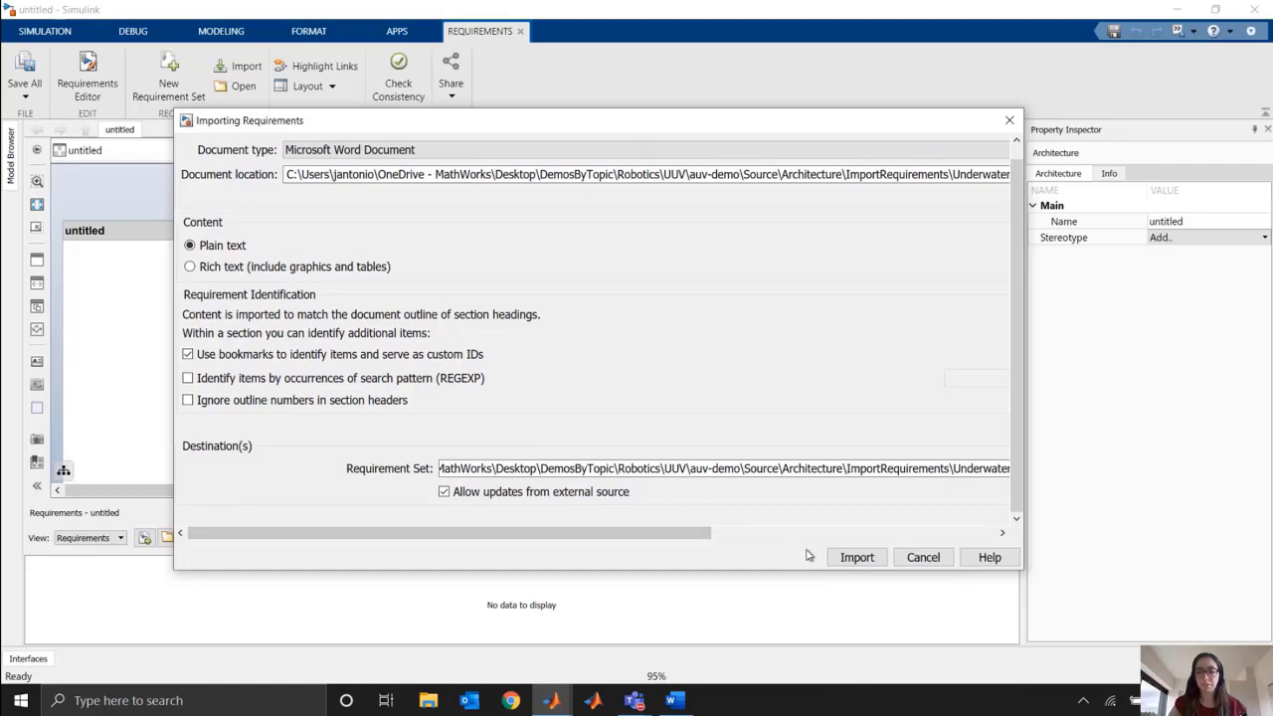
{"action": "left_click", "coordinate": [856, 557]}
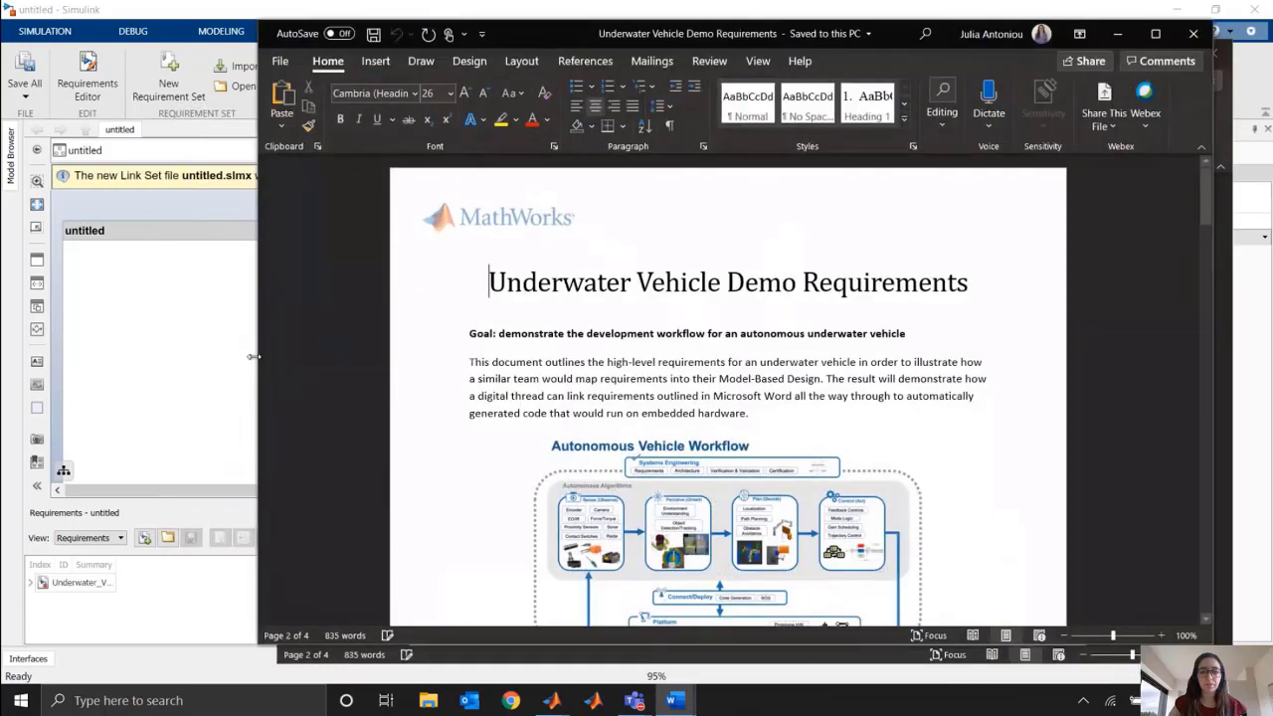
Enlarge the requirements panel, widen the ID and Summary columns, and expand Import1 and Functional_Requirements.
{"action": "left_click", "coordinate": [65, 251]}
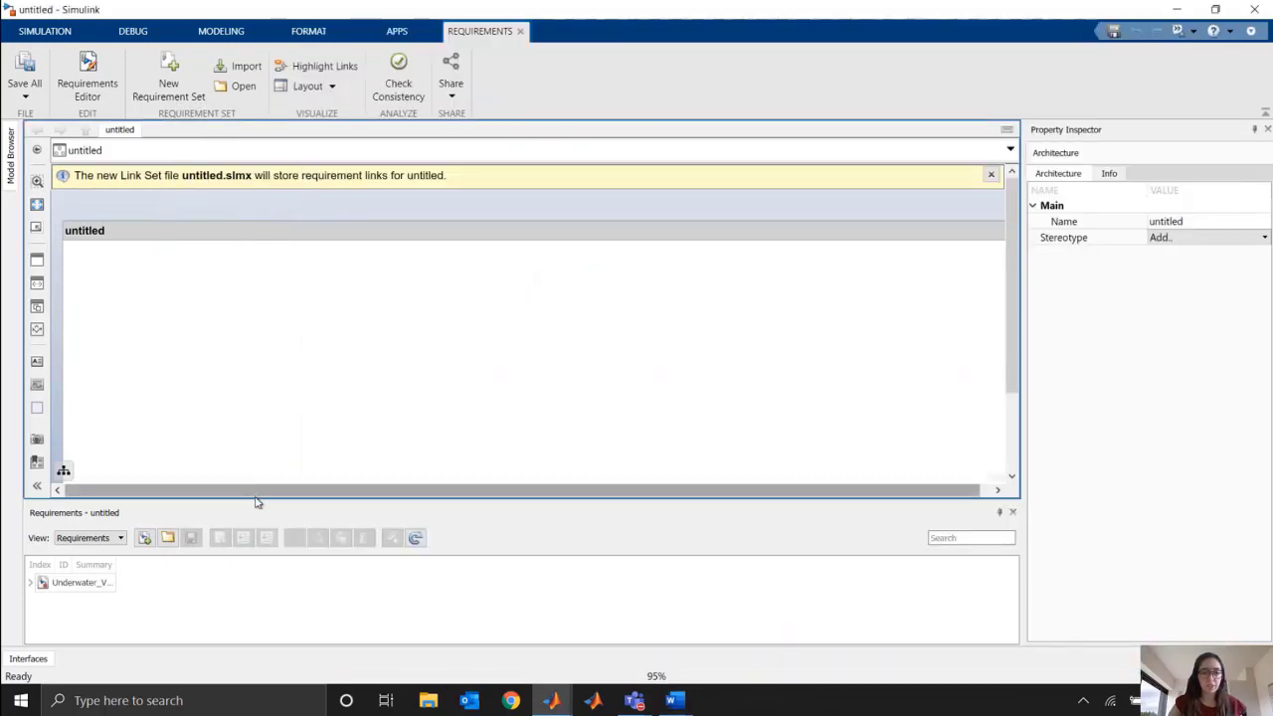
{"action": "left_click_drag", "start_coordinate": [256, 497], "coordinate": [256, 431]}
{"action": "left_click", "coordinate": [37, 513]}
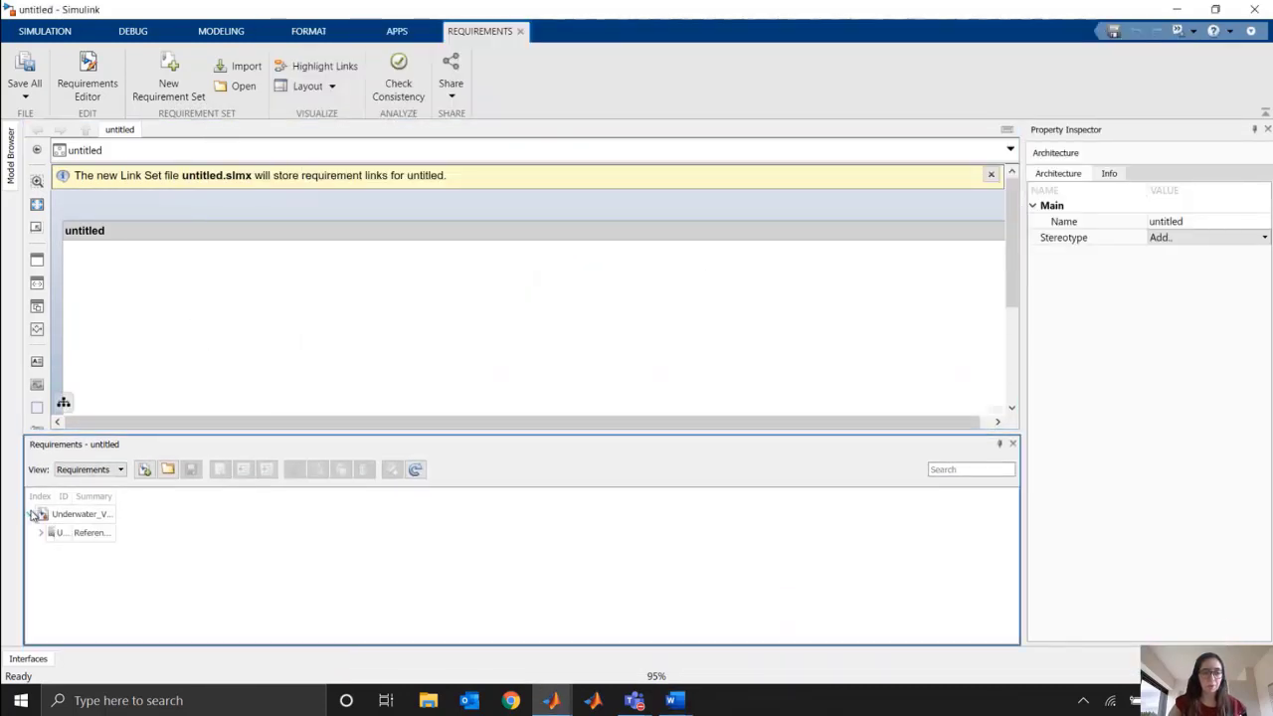
{"action": "key", "text": "ctrl+plus"}
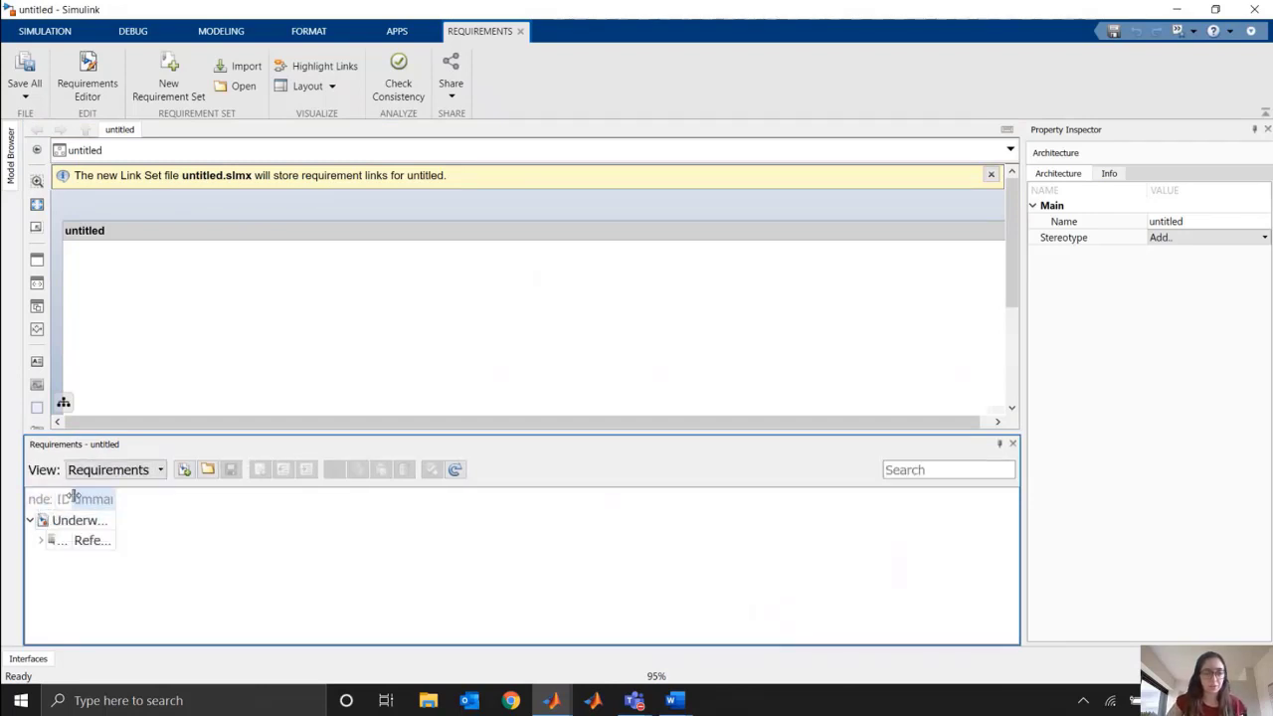
{"action": "left_click_drag", "start_coordinate": [74, 495], "coordinate": [392, 551]}
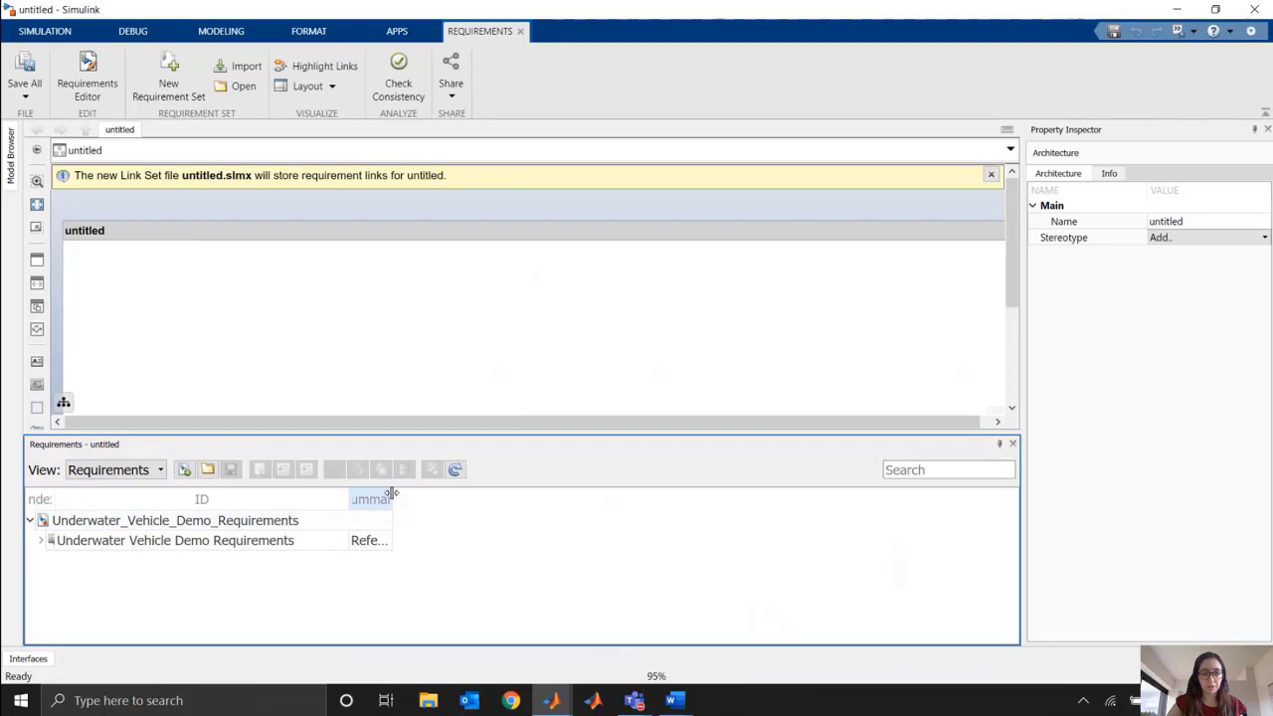
{"action": "left_click_drag", "start_coordinate": [391, 493], "coordinate": [815, 539]}
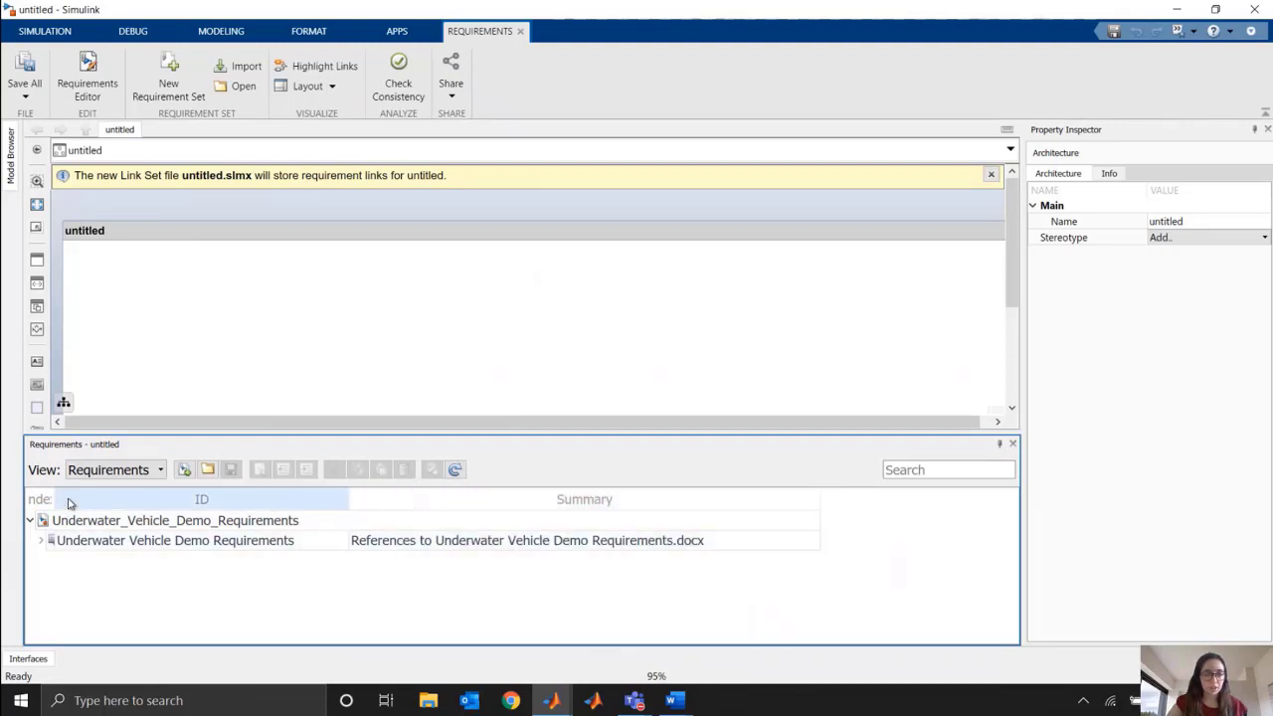
{"action": "left_click", "coordinate": [40, 541]}
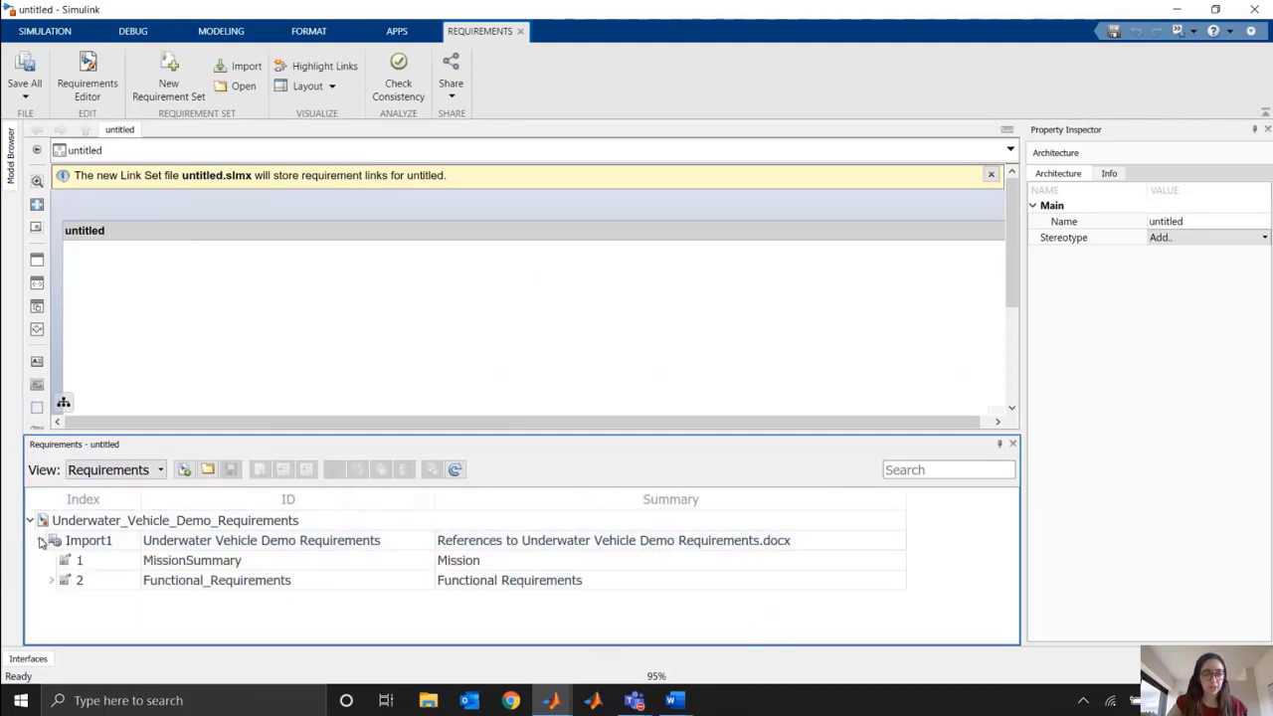
{"action": "left_click", "coordinate": [51, 580]}
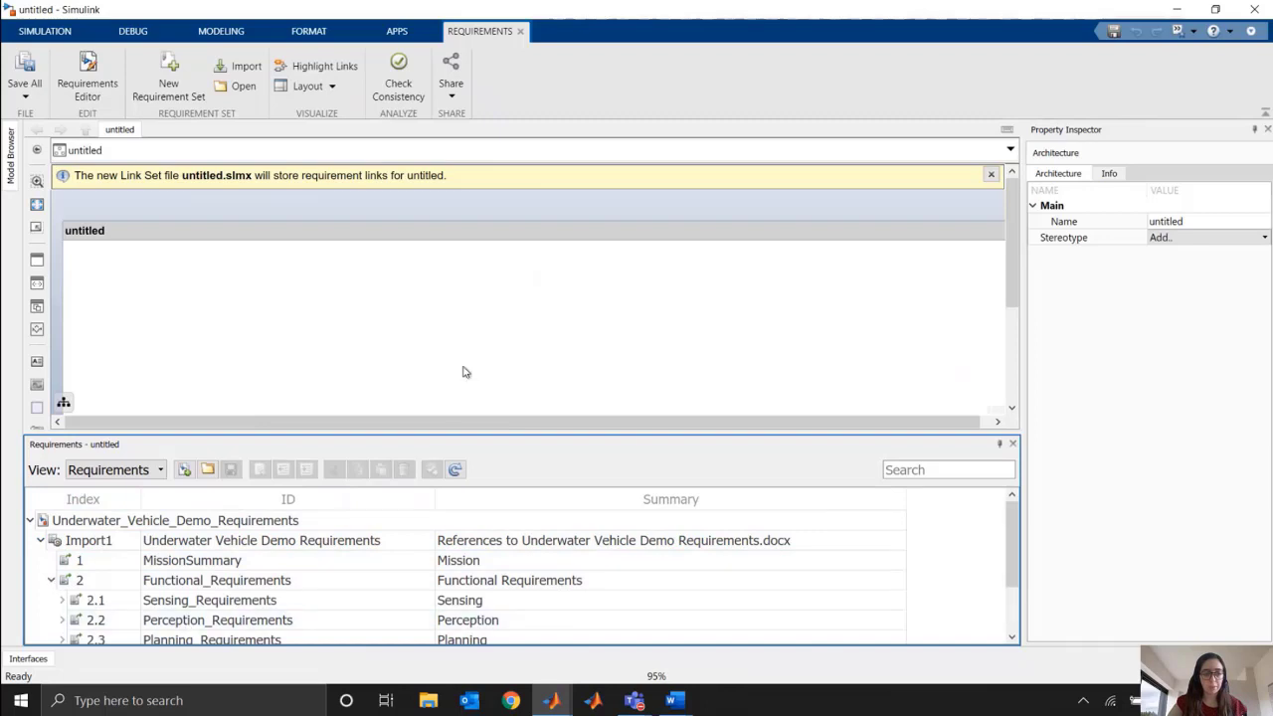
Expand 2.2 Perception_Requirements and view requirement 2.2.2 Perception_LocateBeaconNED's details, then switch to MATLAB.
{"action": "left_click_drag", "start_coordinate": [472, 435], "coordinate": [471, 325]}
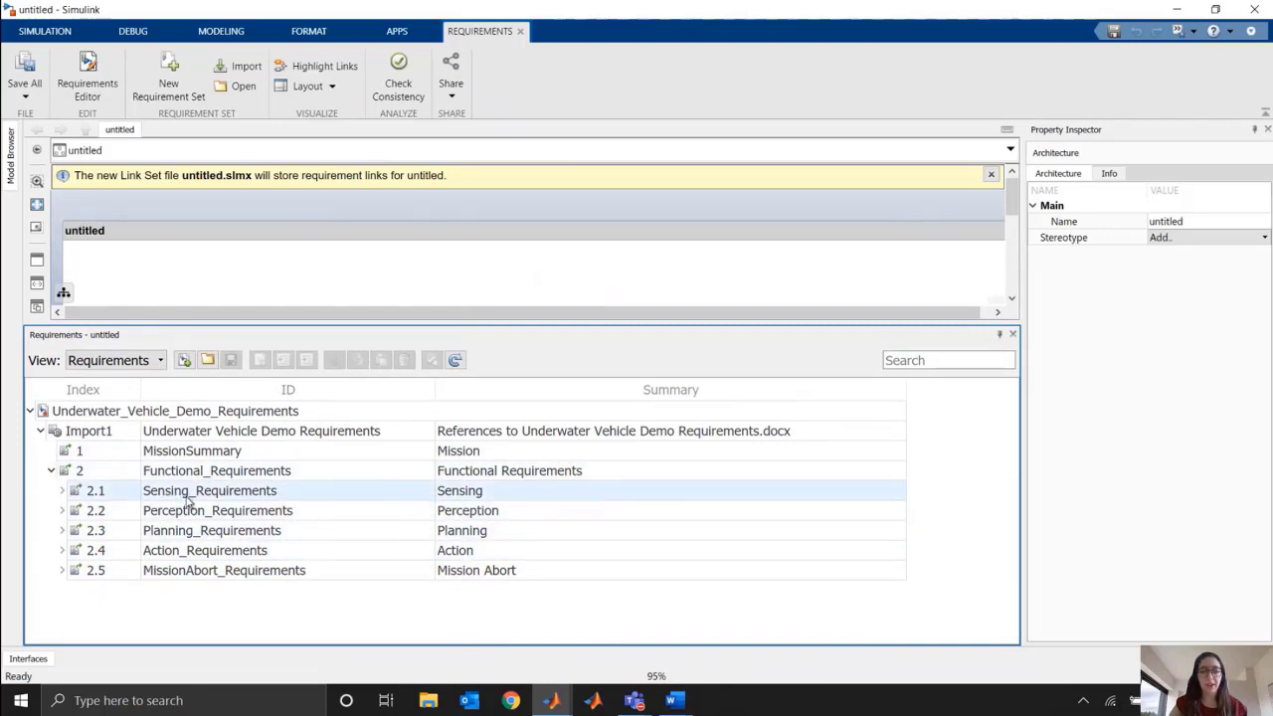
{"action": "left_click", "coordinate": [63, 511]}
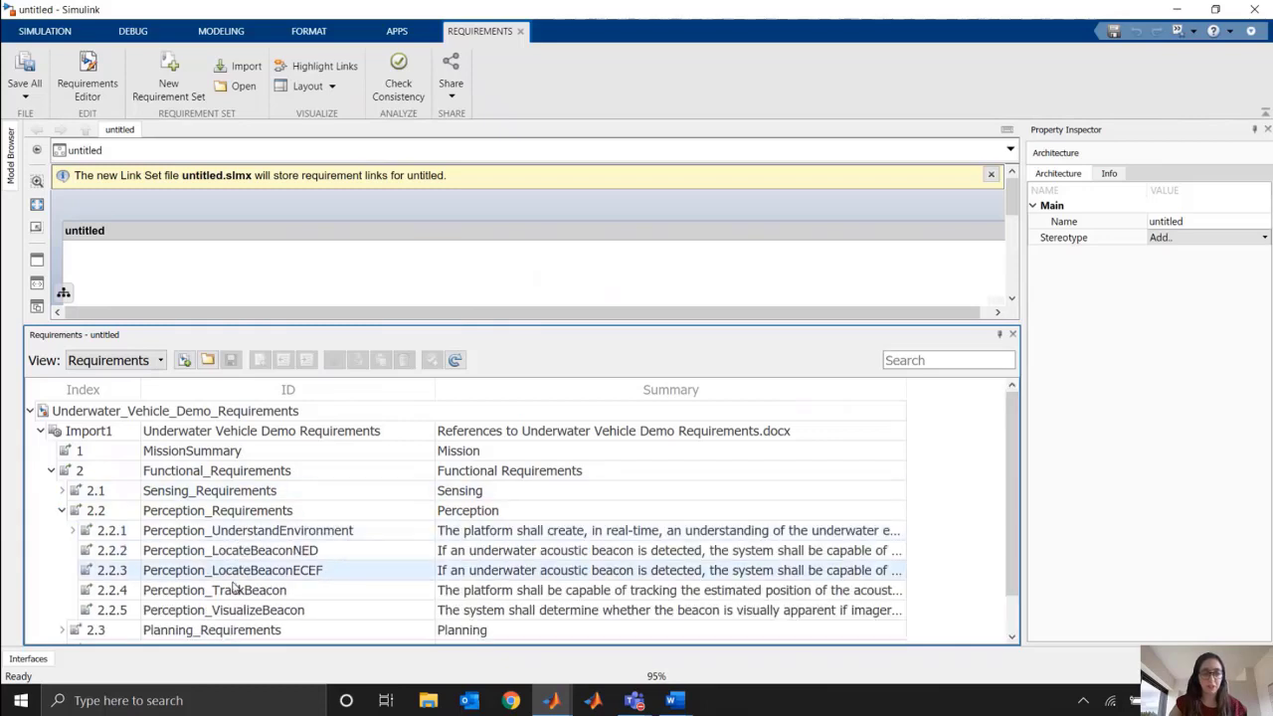
{"action": "left_click", "coordinate": [208, 554]}
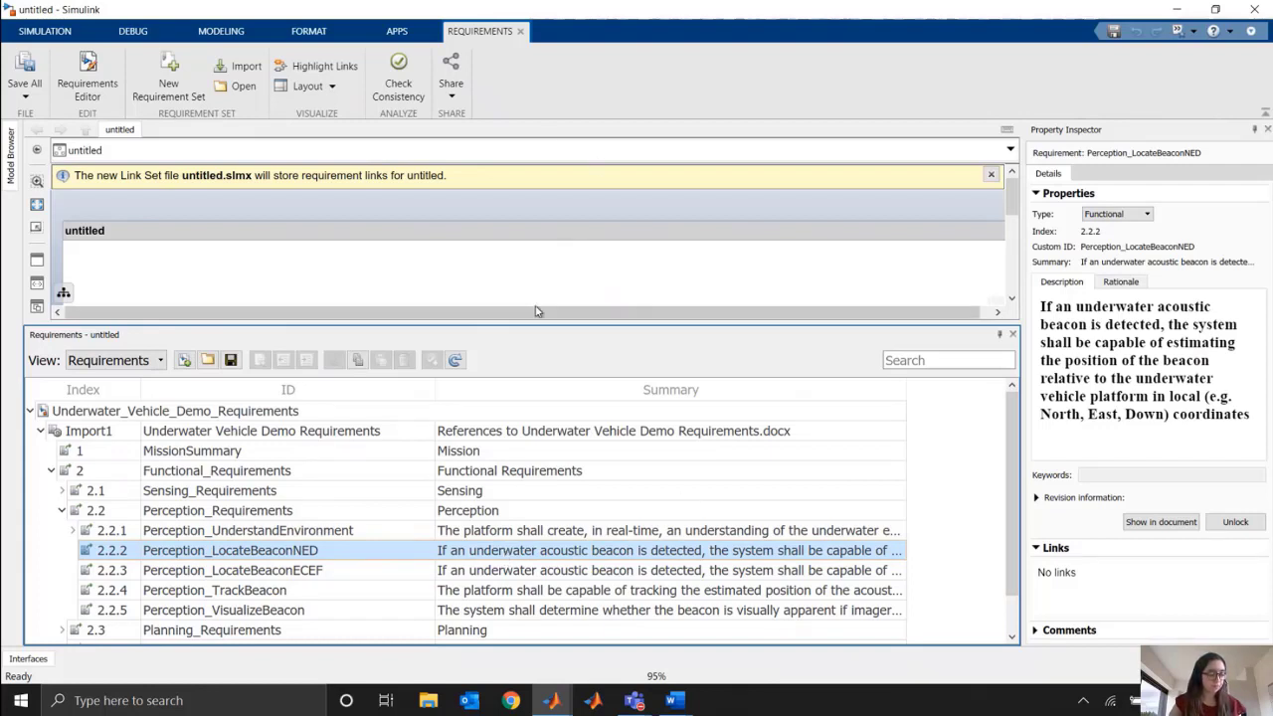
{"action": "left_click", "coordinate": [550, 698]}
Check the new Underwater_Vehicle_Demo_Requirements.slreqx file in the Current Folder, then minimize MATLAB.
{"action": "left_click", "coordinate": [360, 621]}
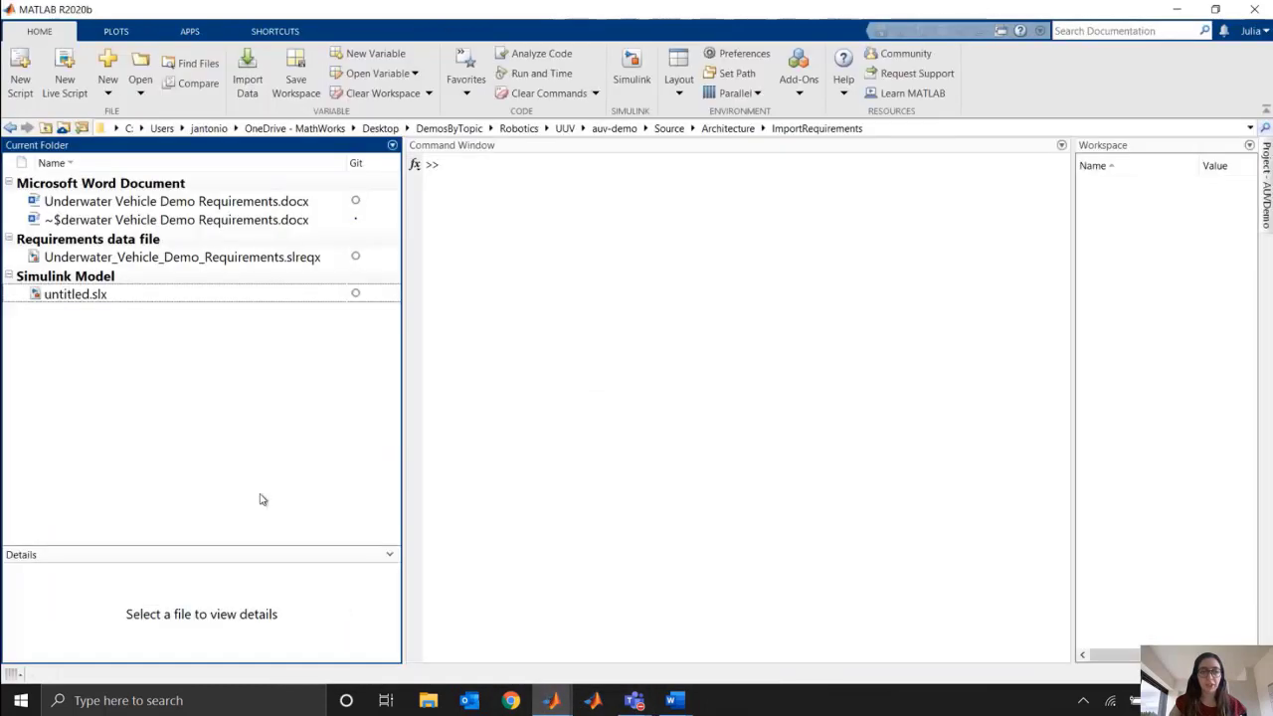
{"action": "left_click", "coordinate": [244, 263]}
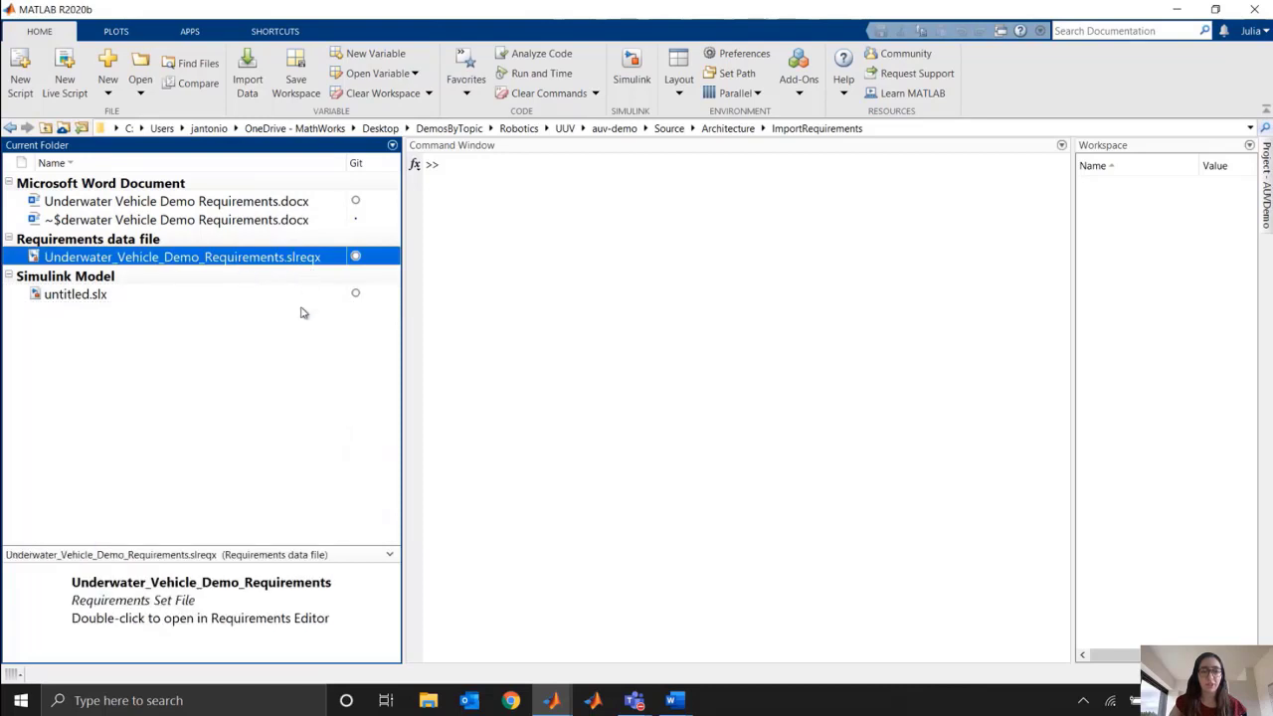
{"action": "left_click", "coordinate": [282, 351]}
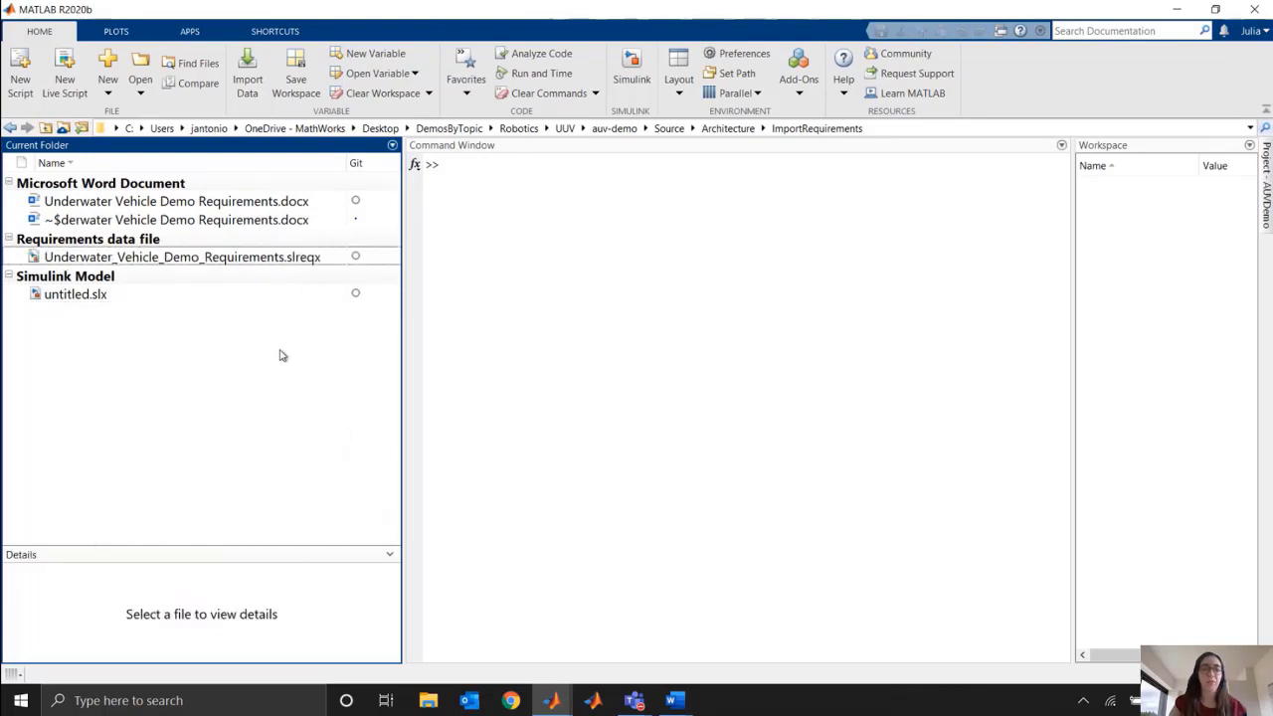
{"action": "left_click", "coordinate": [1181, 11]}
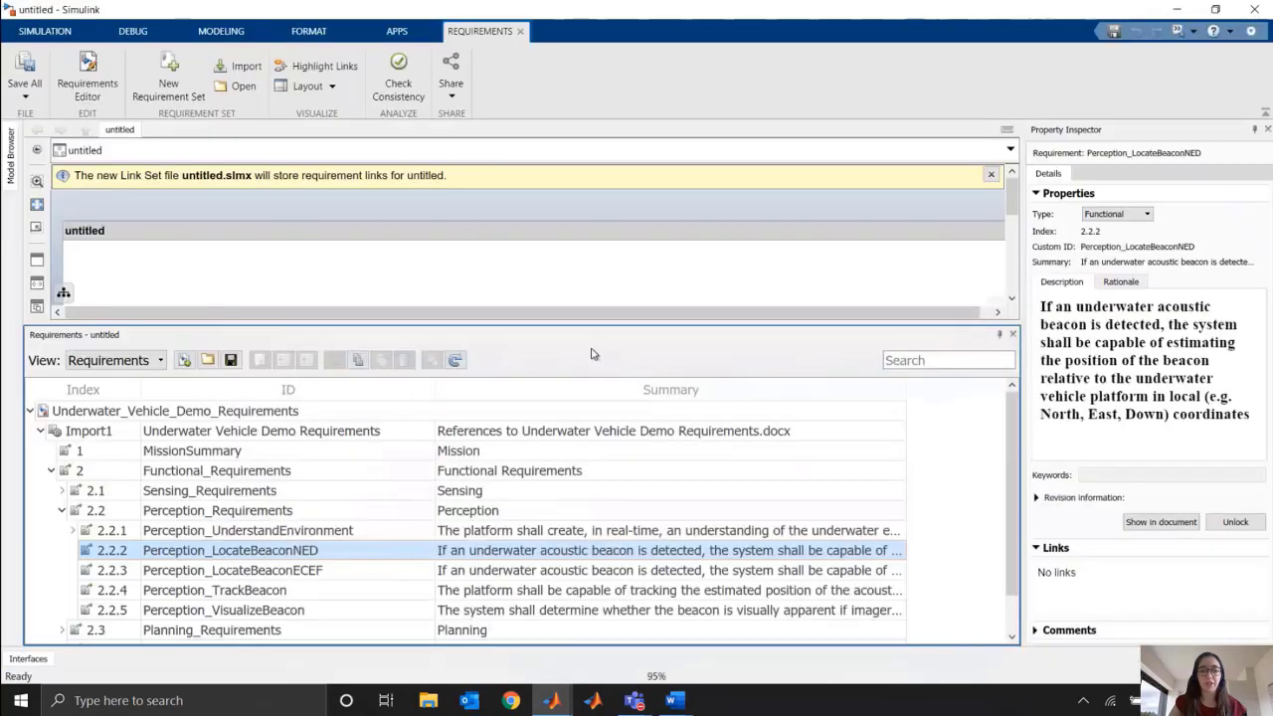
{"action": "left_click", "coordinate": [127, 362]}
{"action": "left_click", "coordinate": [129, 398]}
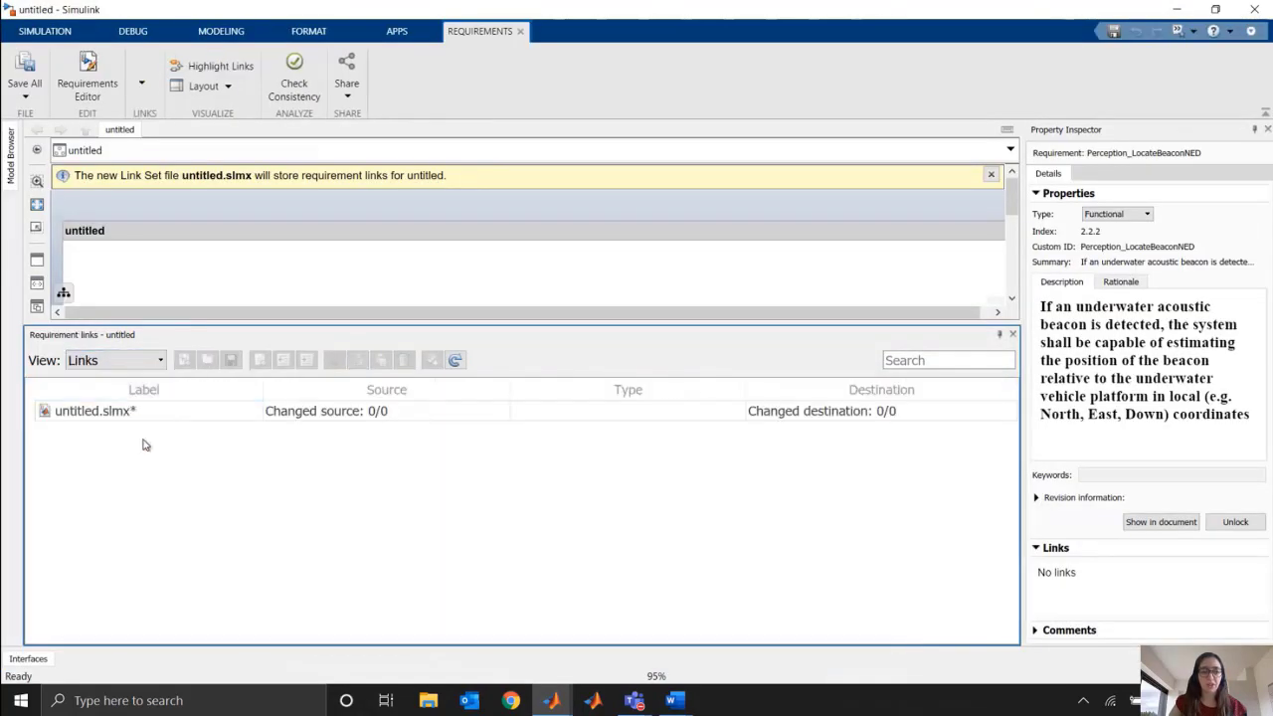
{"action": "left_click", "coordinate": [128, 363]}
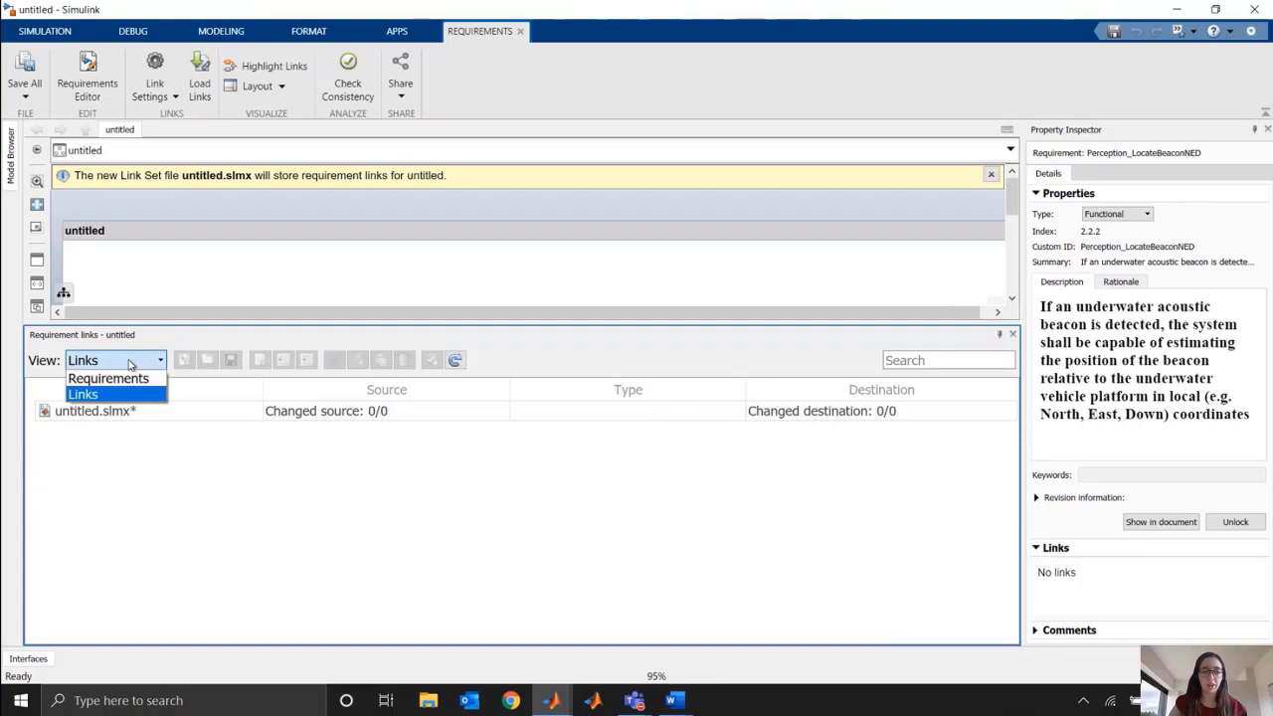
{"action": "left_click", "coordinate": [130, 380]}
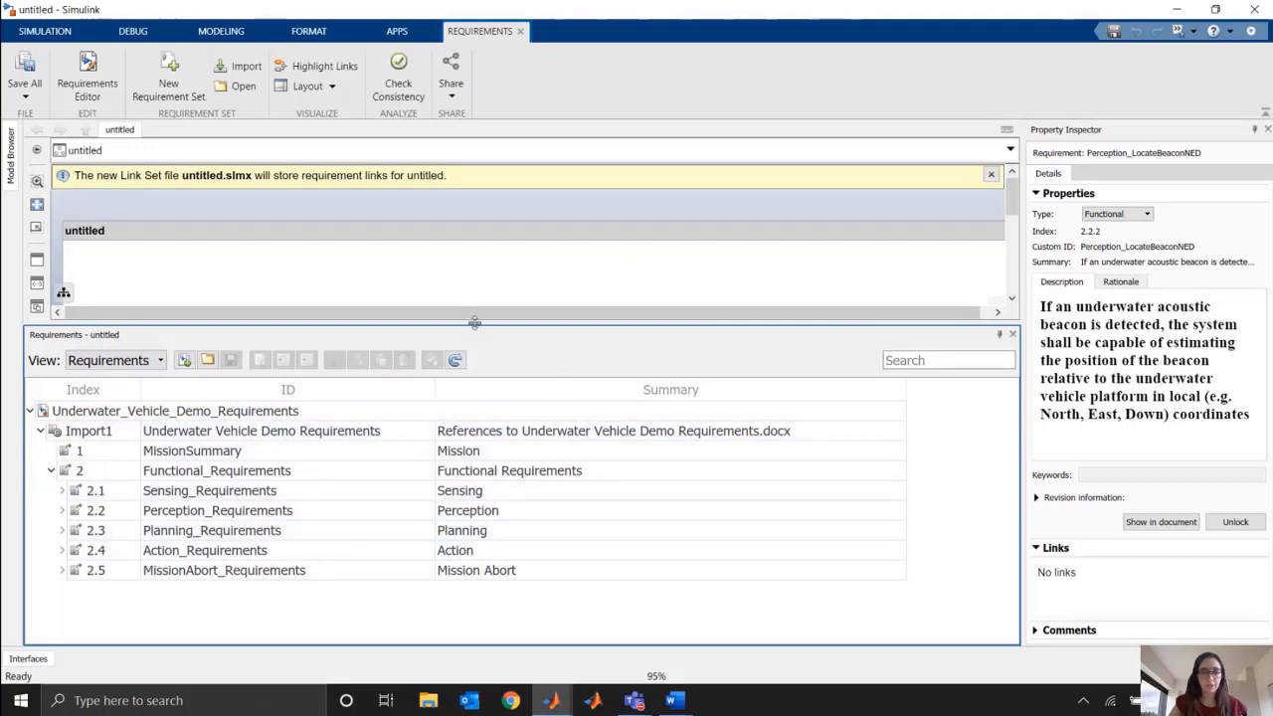
Place a Component block on the canvas, keep its default name Component, and enlarge it.
{"action": "left_click_drag", "start_coordinate": [474, 322], "coordinate": [503, 486]}
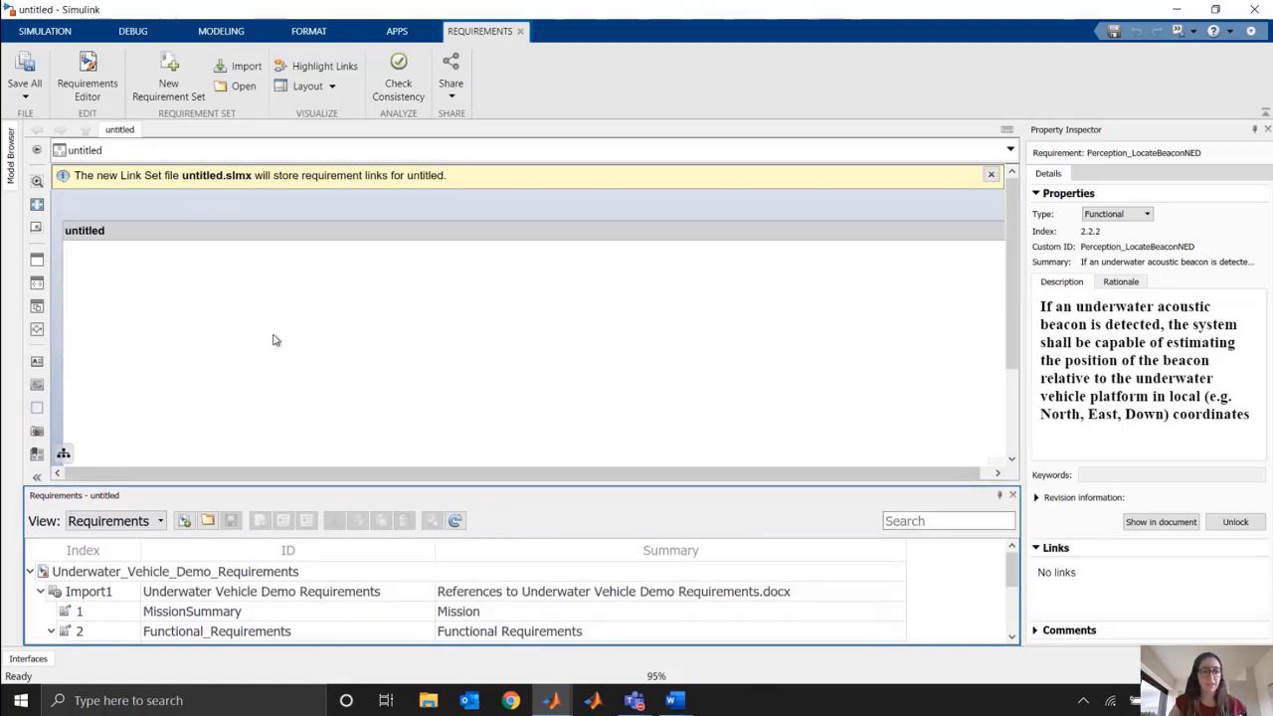
{"action": "left_click_drag", "start_coordinate": [36, 256], "coordinate": [352, 338]}
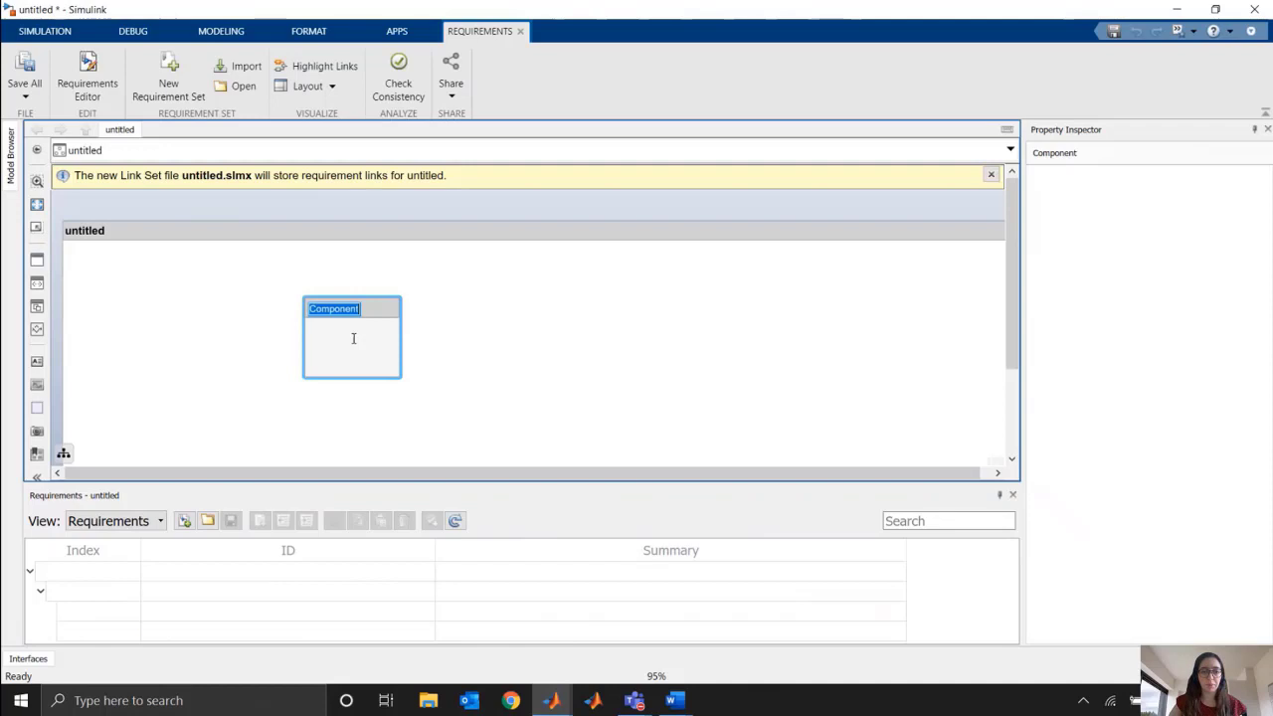
{"action": "left_click", "coordinate": [407, 367]}
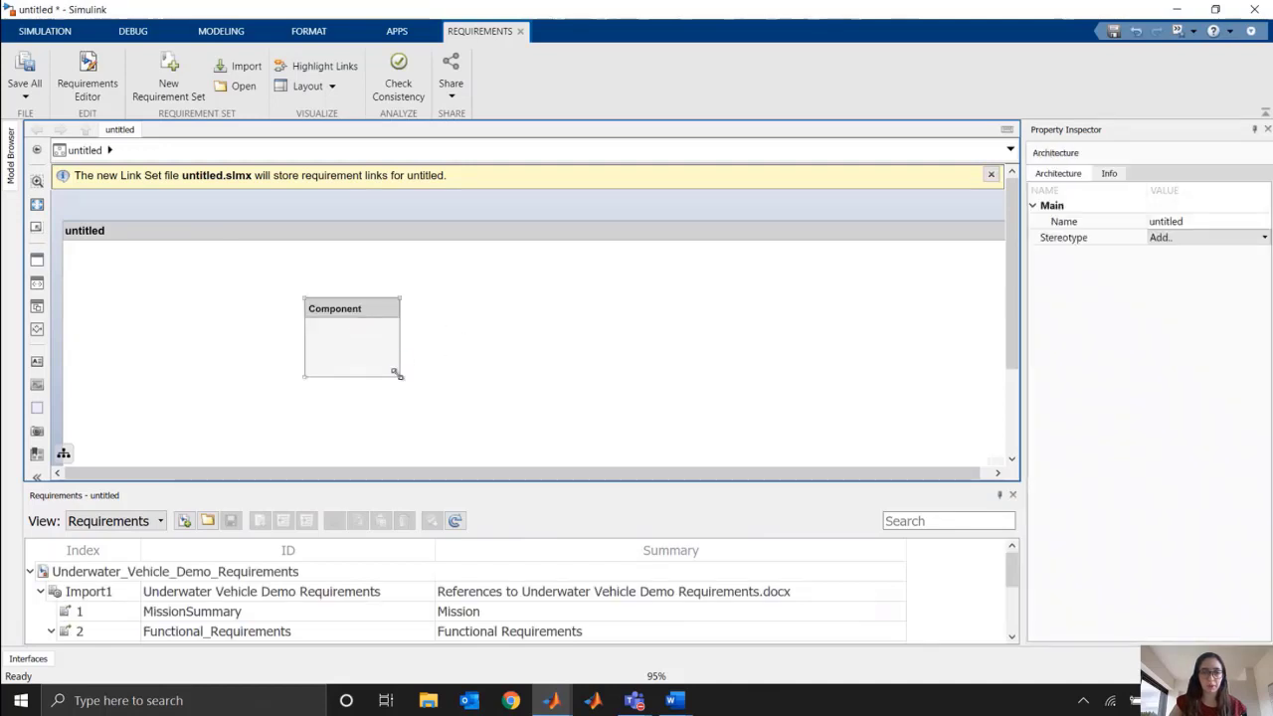
{"action": "left_click_drag", "start_coordinate": [398, 374], "coordinate": [463, 417]}
{"action": "scroll", "coordinate": [329, 355], "scroll_direction": "up", "scroll_amount": 1}
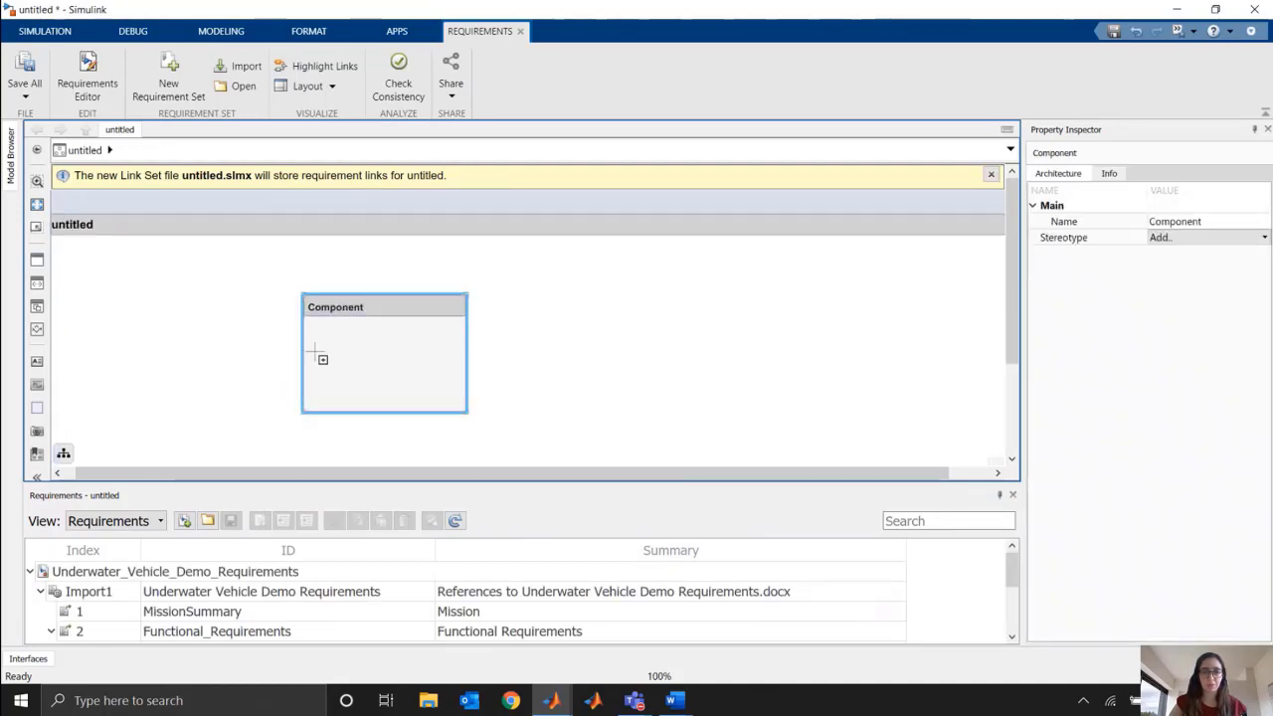
{"action": "left_click", "coordinate": [553, 348]}
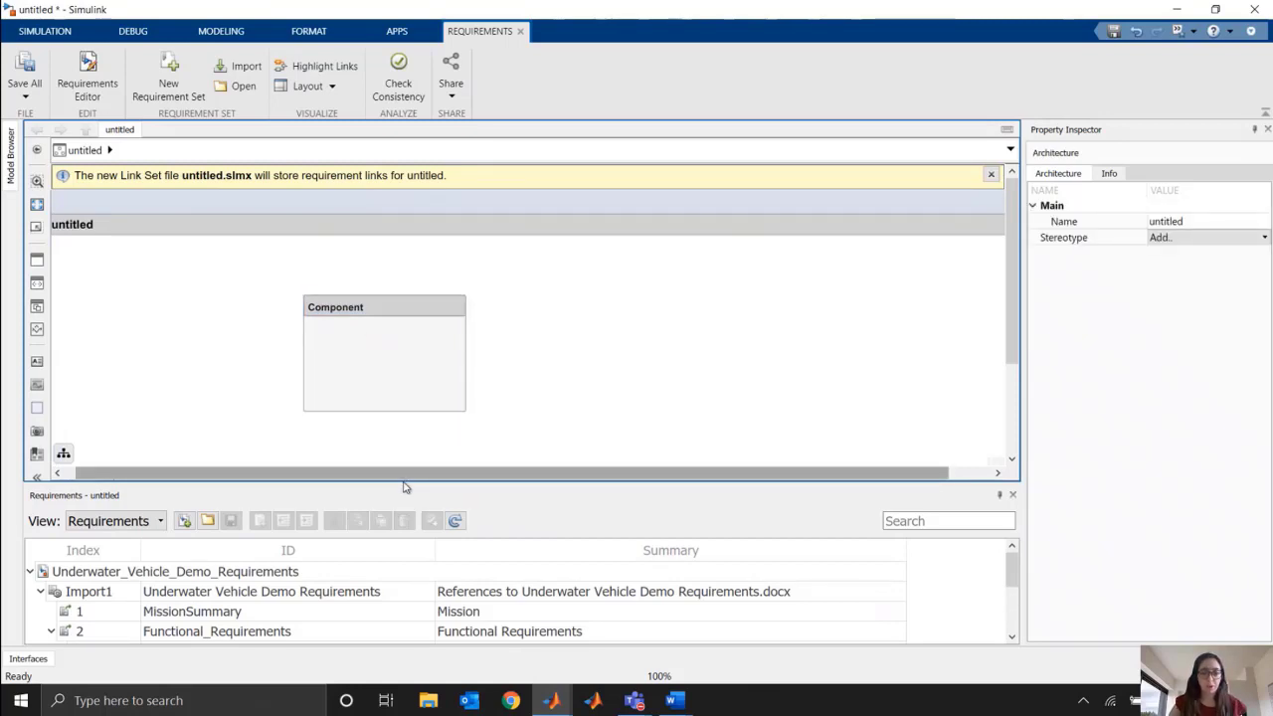
Add Implementation Status and Verification Status columns to the requirement set view.
{"action": "left_click_drag", "start_coordinate": [403, 487], "coordinate": [434, 395]}
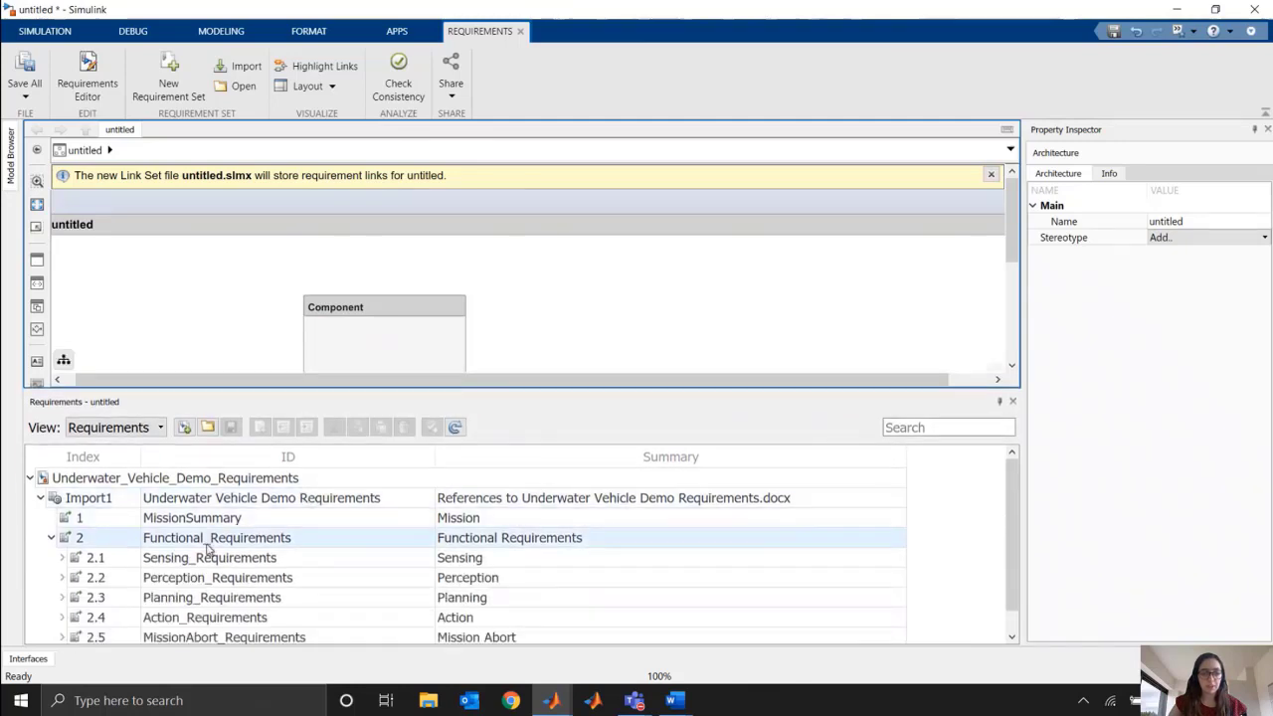
{"action": "left_click", "coordinate": [62, 558]}
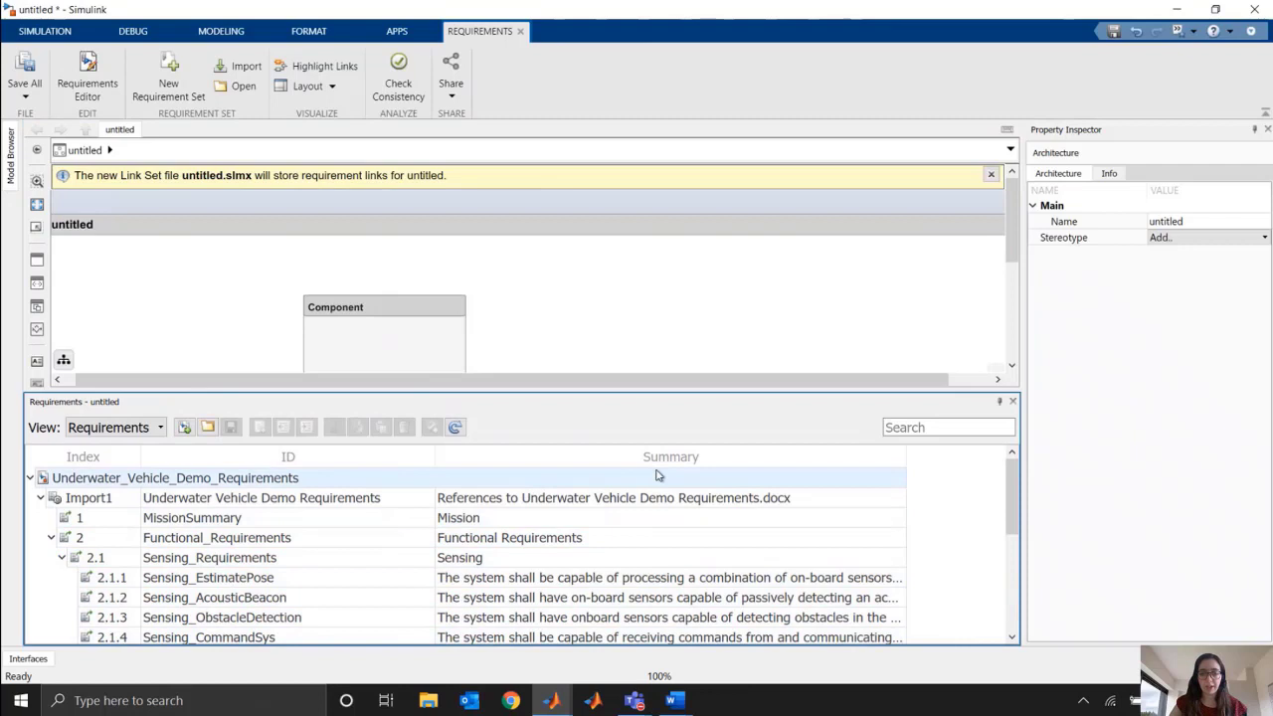
{"action": "right_click", "coordinate": [475, 467]}
{"action": "right_click", "coordinate": [136, 481]}
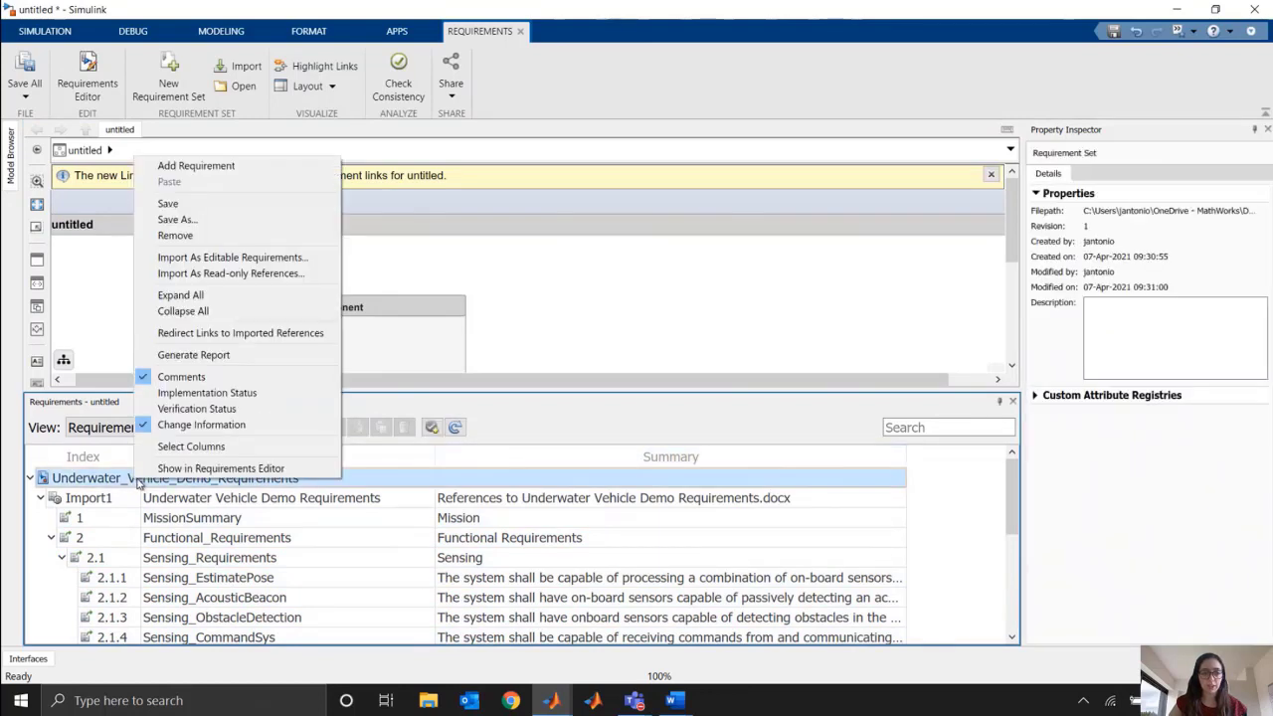
{"action": "left_click", "coordinate": [227, 393]}
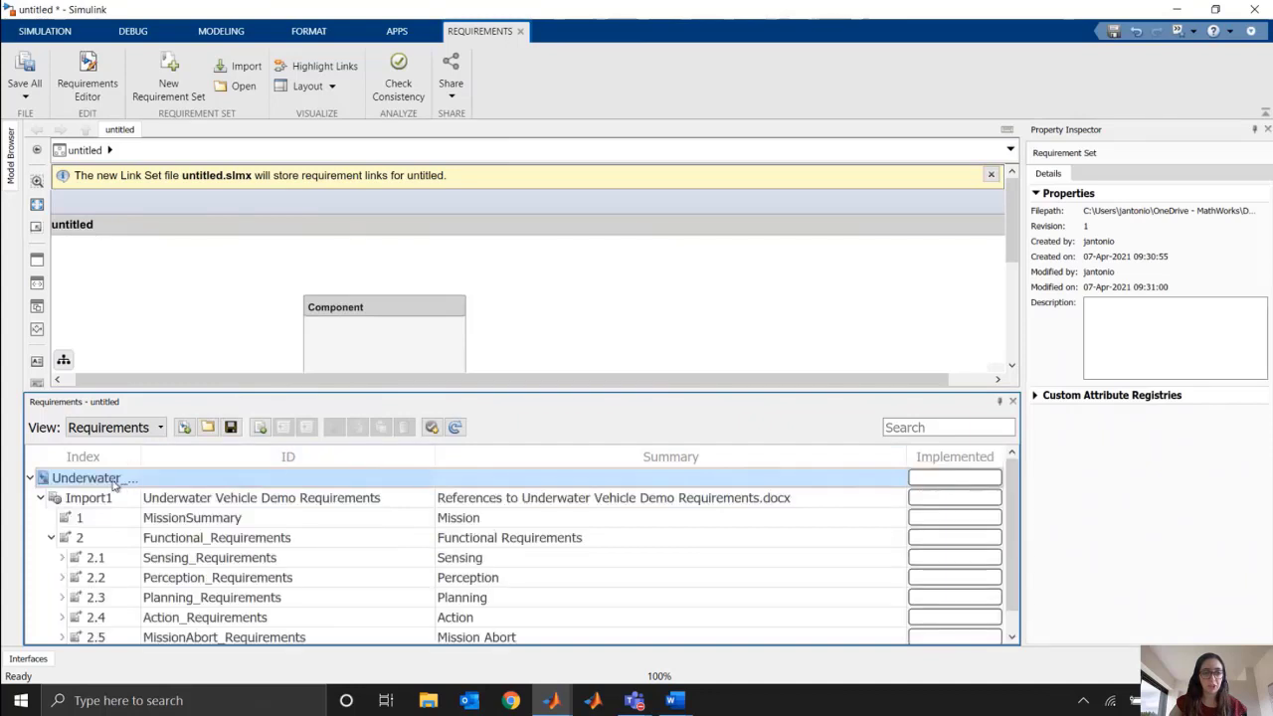
{"action": "right_click", "coordinate": [117, 480]}
{"action": "left_click", "coordinate": [189, 411]}
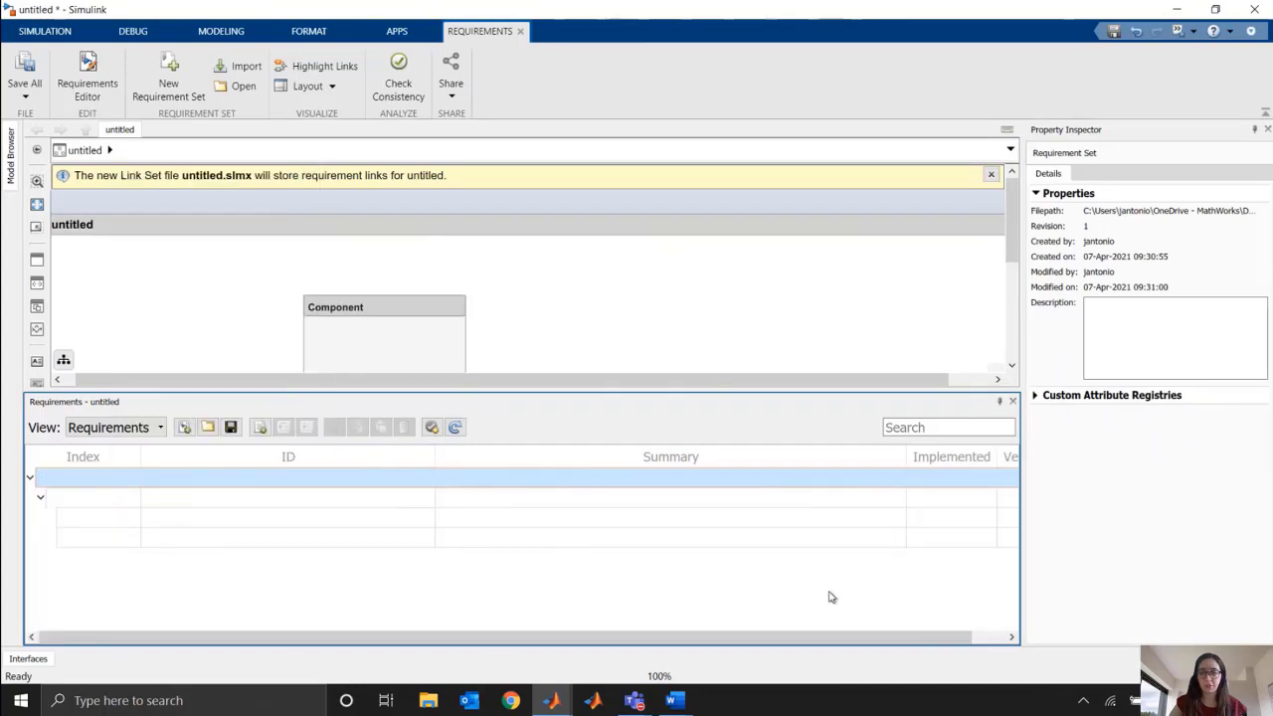
Narrow the Summary column and widen the Verified column to fit the panel.
{"action": "left_click_drag", "start_coordinate": [907, 456], "coordinate": [748, 453]}
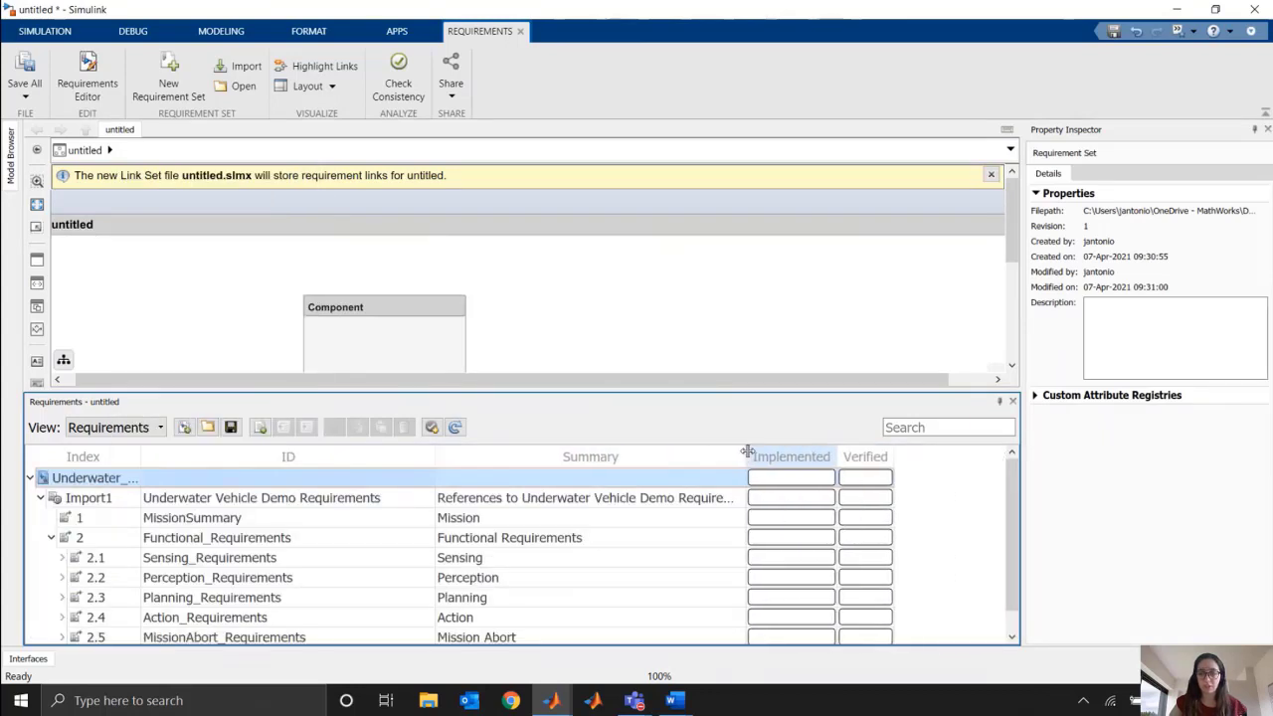
{"action": "left_click_drag", "start_coordinate": [893, 455], "coordinate": [958, 458]}
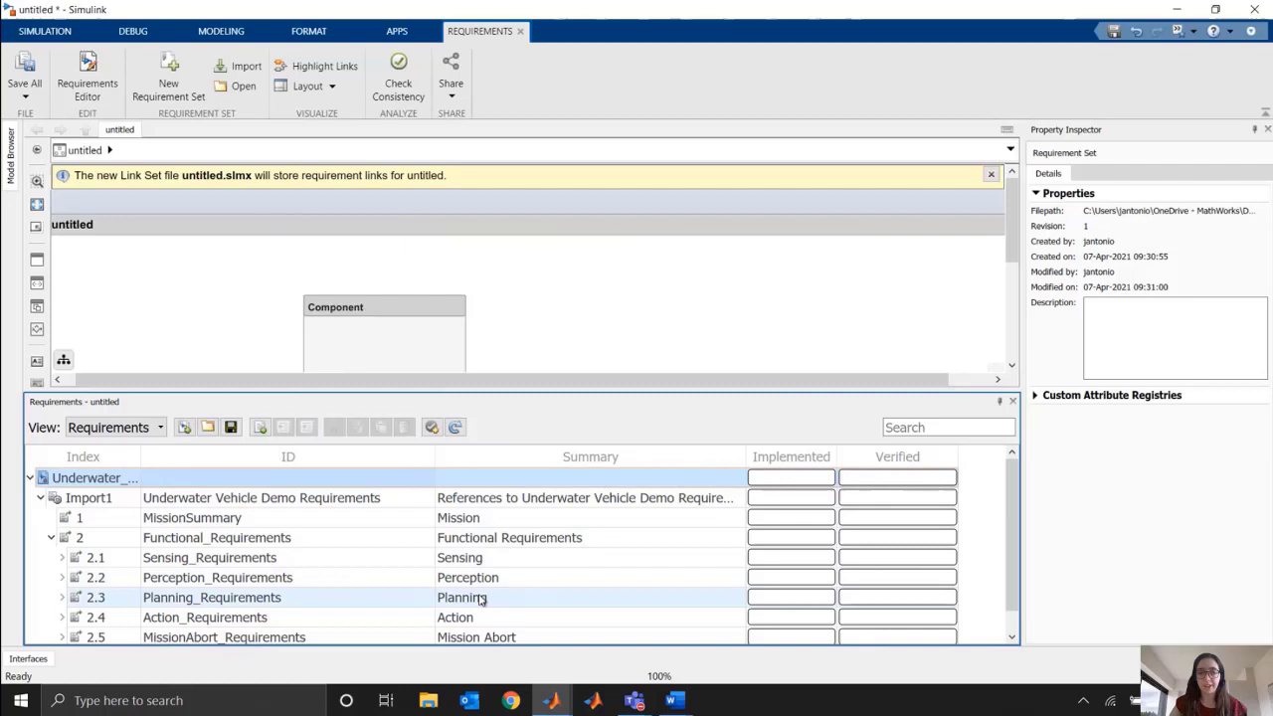
{"action": "left_click", "coordinate": [386, 344]}
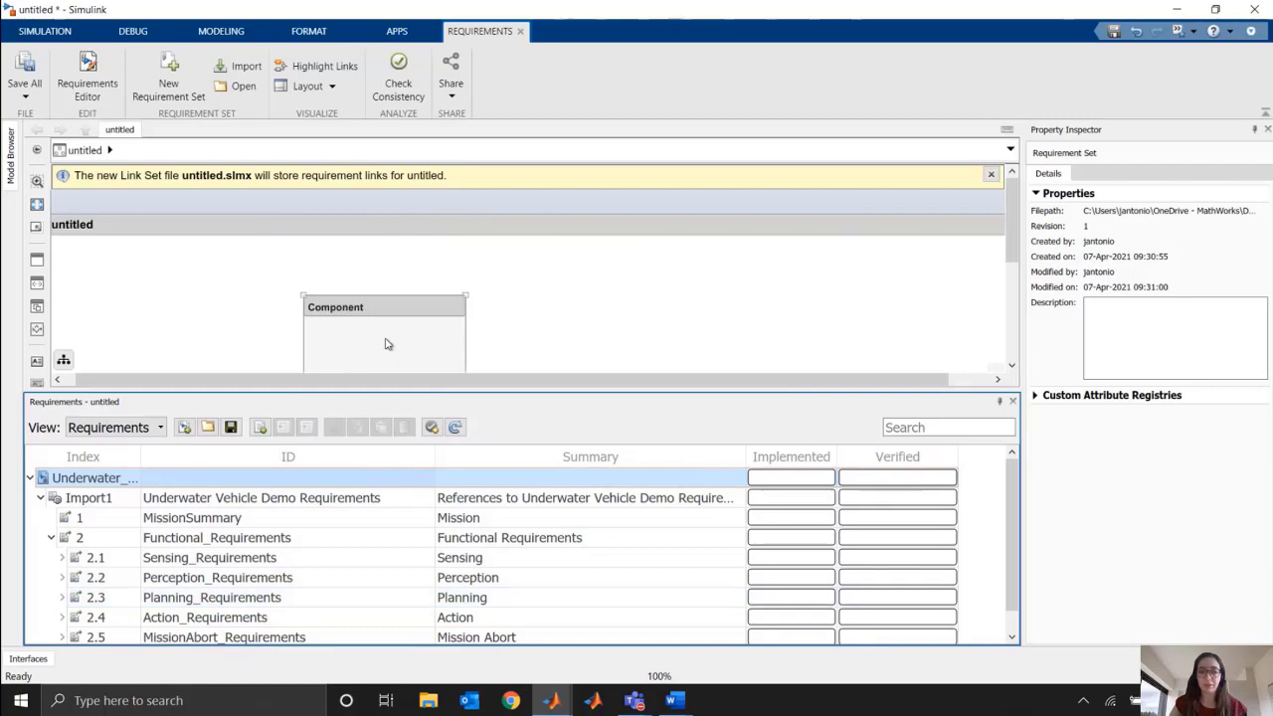
{"action": "left_click", "coordinate": [477, 313]}
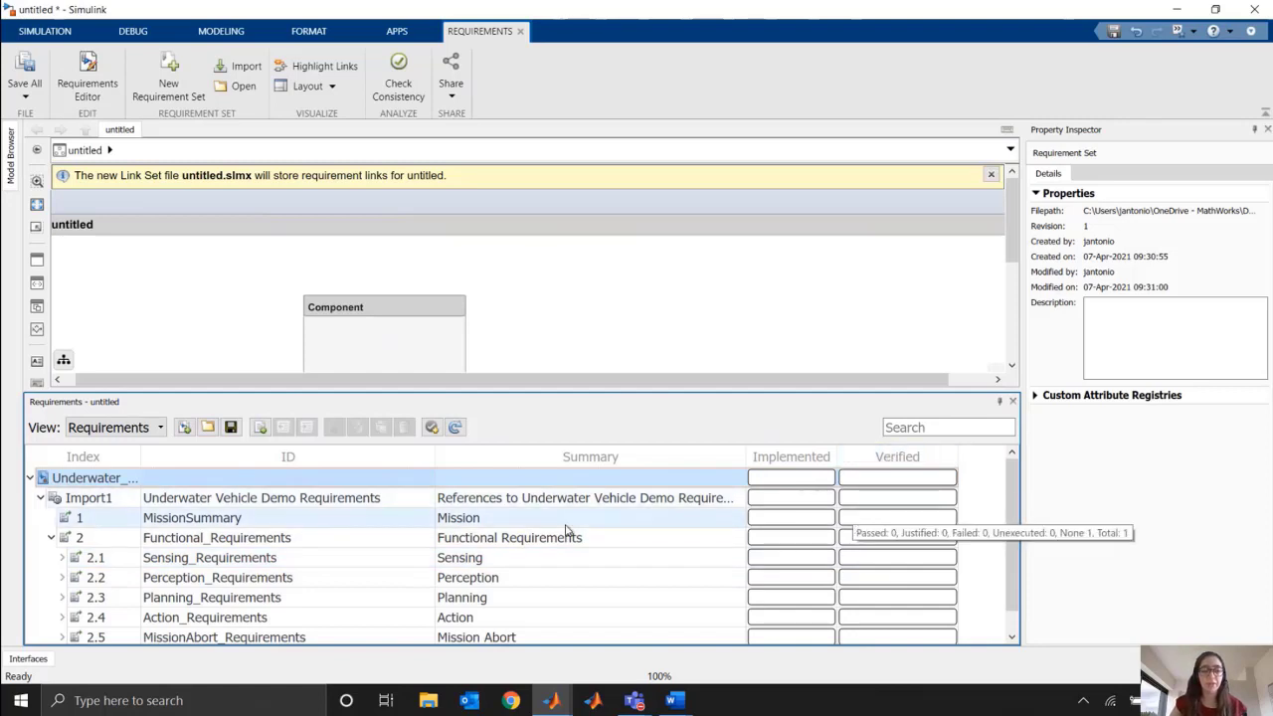
Drag requirement 2.1.1 Sensing_EstimatePose onto the Component block to create an Implements link.
{"action": "left_click", "coordinate": [65, 560]}
{"action": "left_click", "coordinate": [267, 577]}
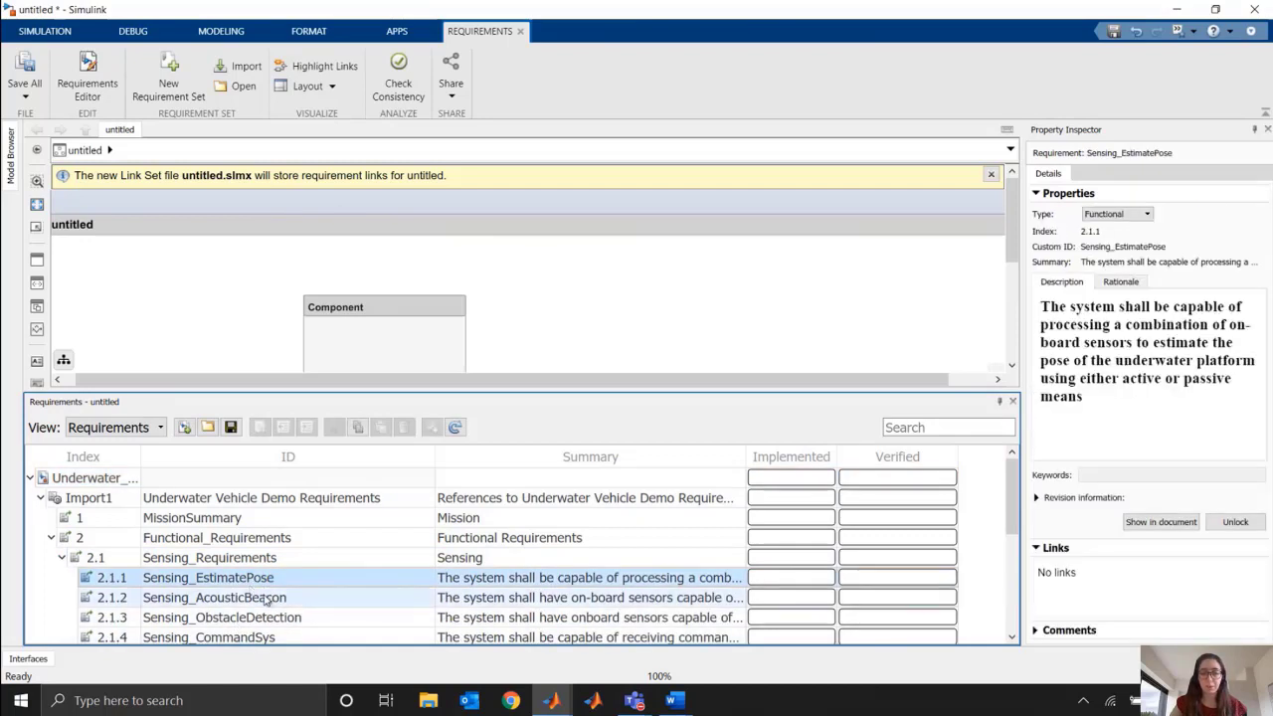
{"action": "left_click_drag", "start_coordinate": [265, 579], "coordinate": [423, 321]}
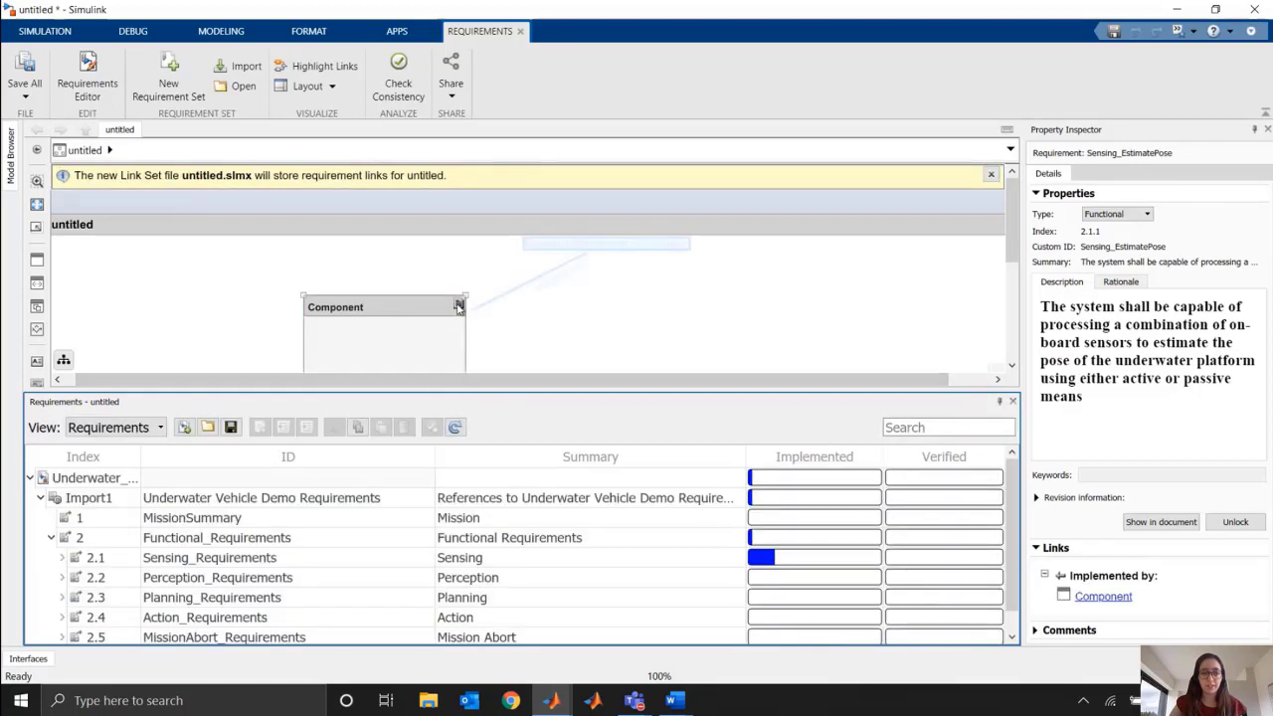
{"action": "scroll", "coordinate": [457, 304], "scroll_direction": "up", "scroll_amount": 2}
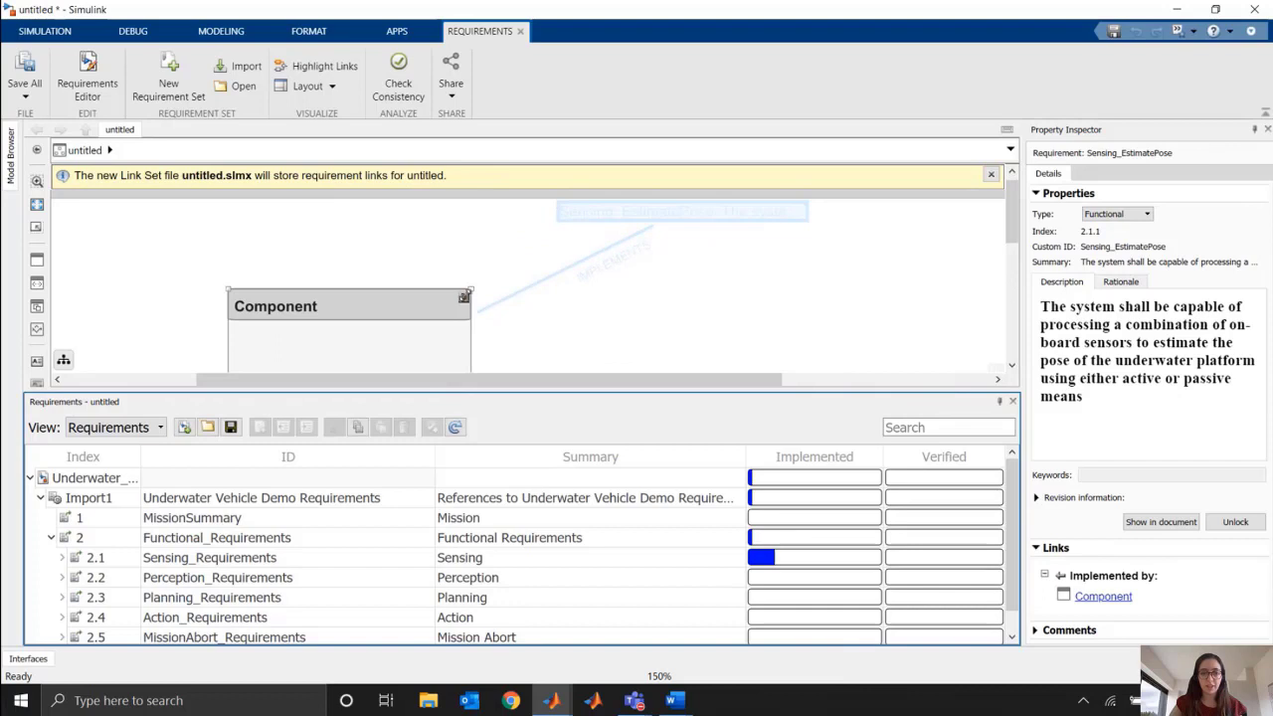
{"action": "scroll", "coordinate": [464, 304], "scroll_direction": "down", "scroll_amount": 2}
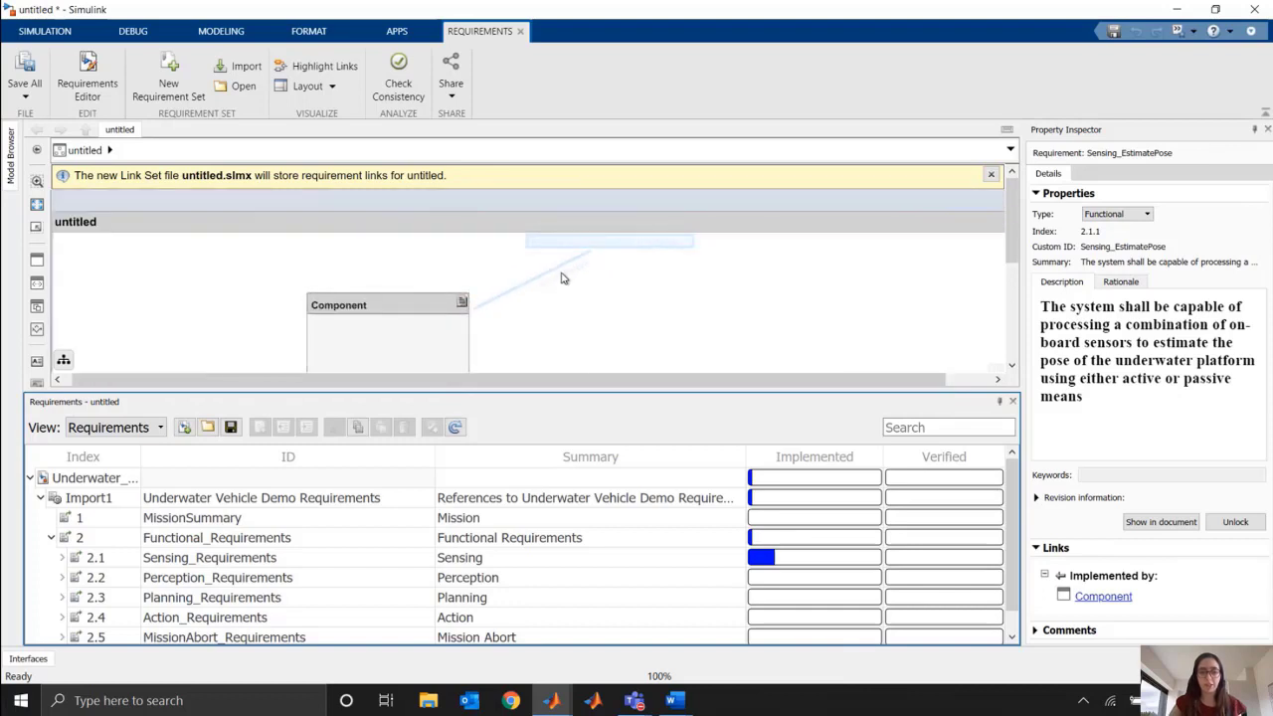
{"action": "left_click", "coordinate": [463, 306]}
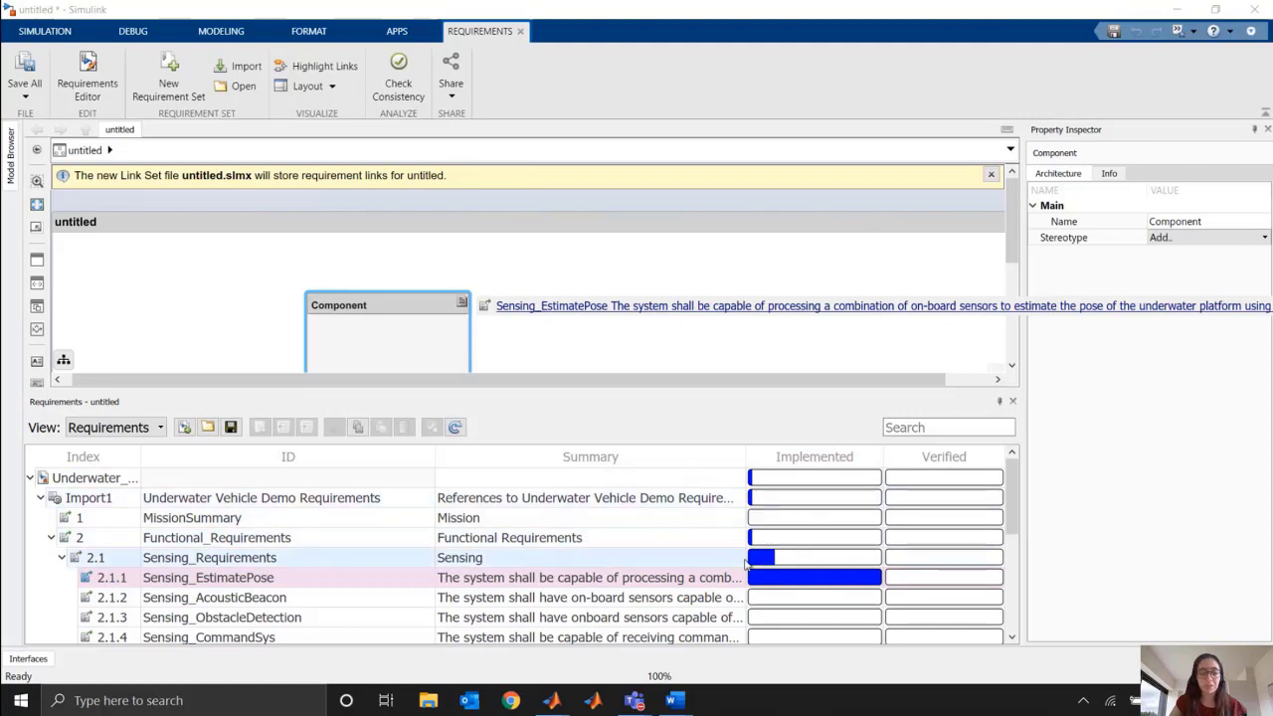
Select the requirement set and review its Implemented status: 1 of 35 requirements implemented.
{"action": "left_click", "coordinate": [737, 480]}
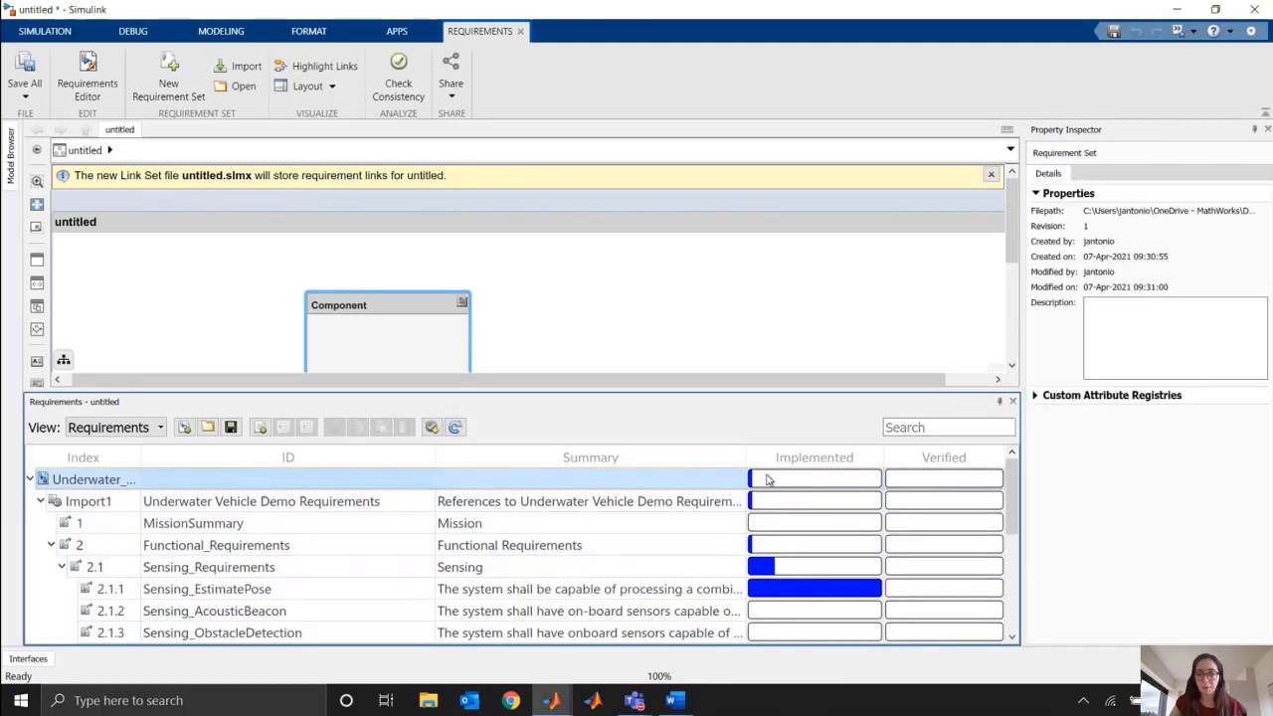
{"action": "mouse_move", "coordinate": [753, 485]}
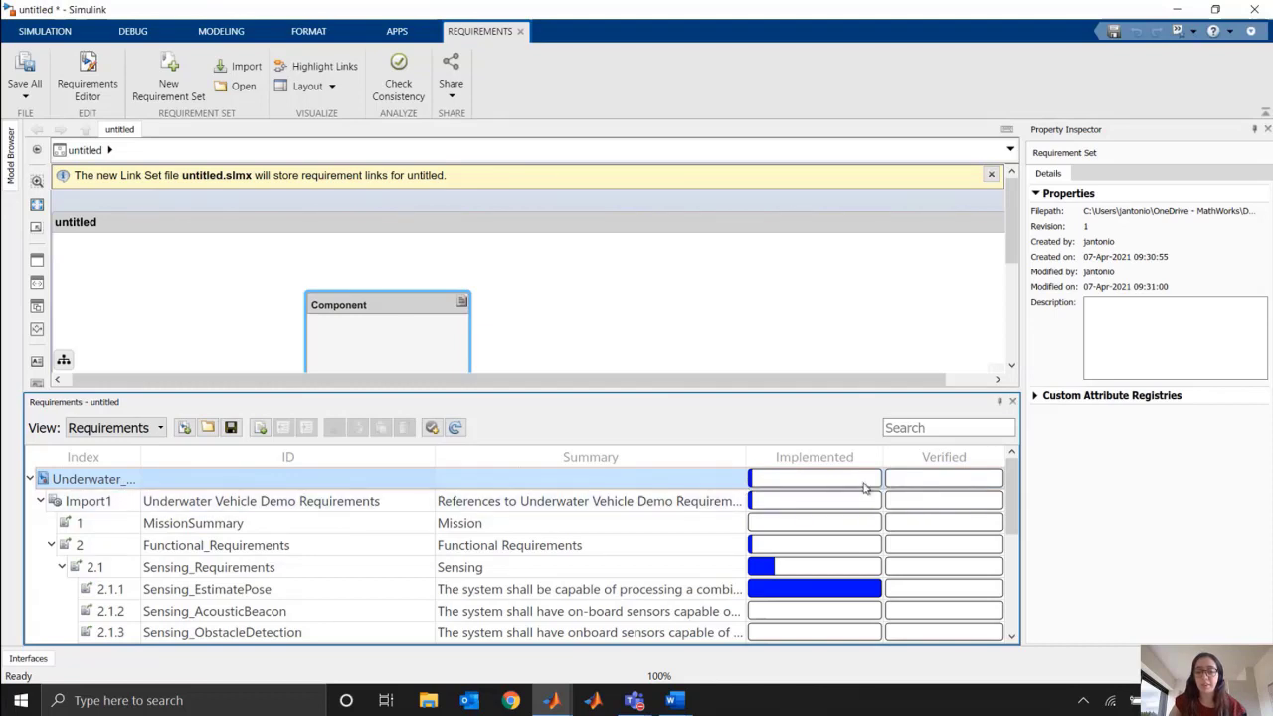
{"action": "mouse_move", "coordinate": [799, 497]}
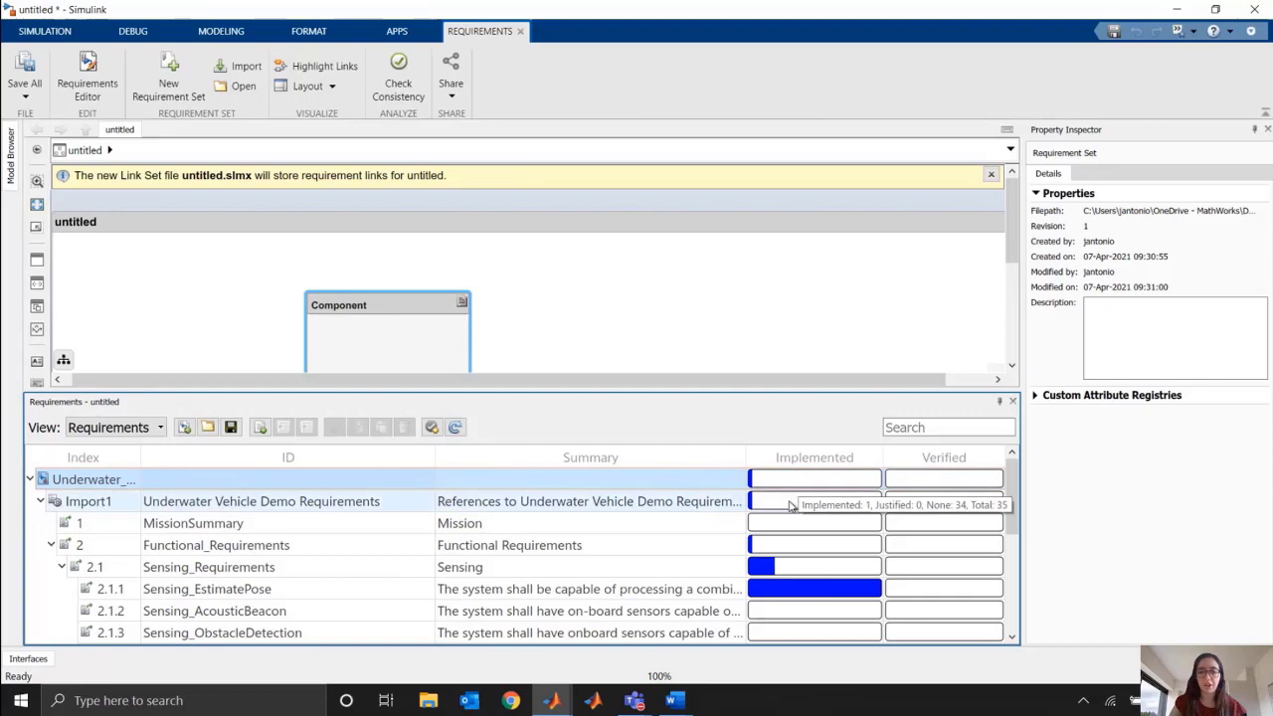
{"action": "mouse_move", "coordinate": [554, 702]}
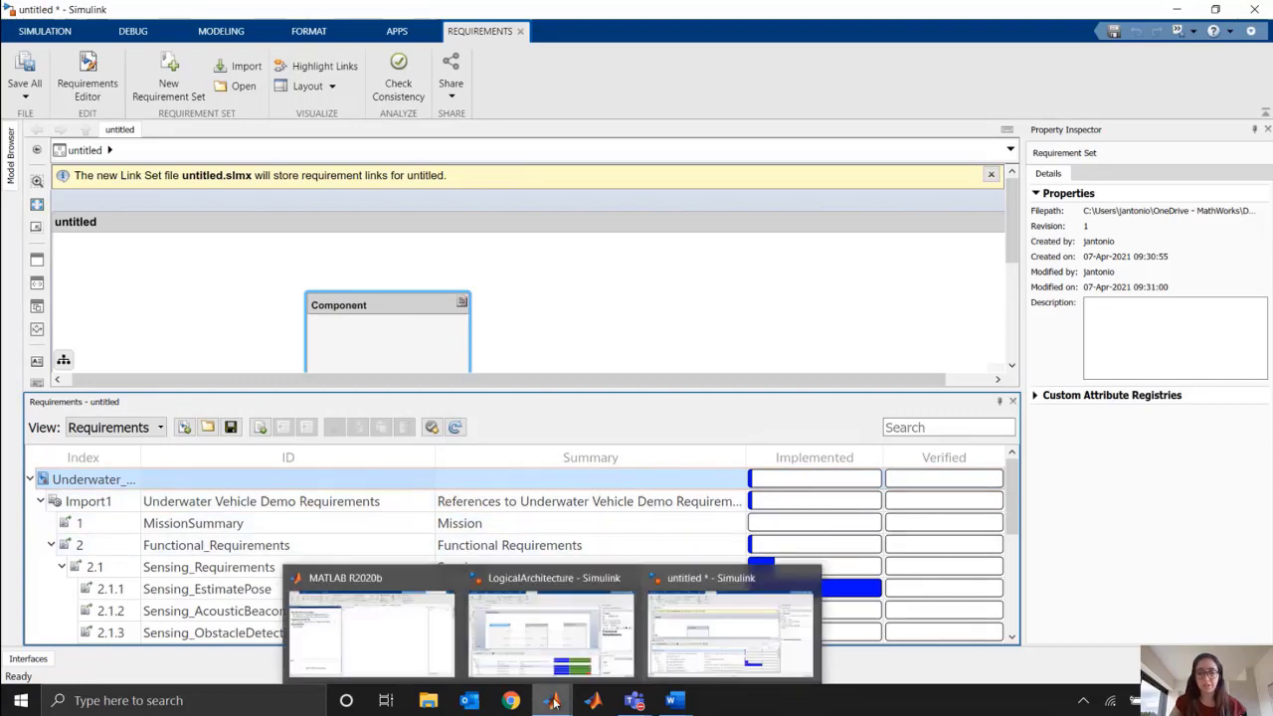
{"action": "left_click", "coordinate": [556, 648]}
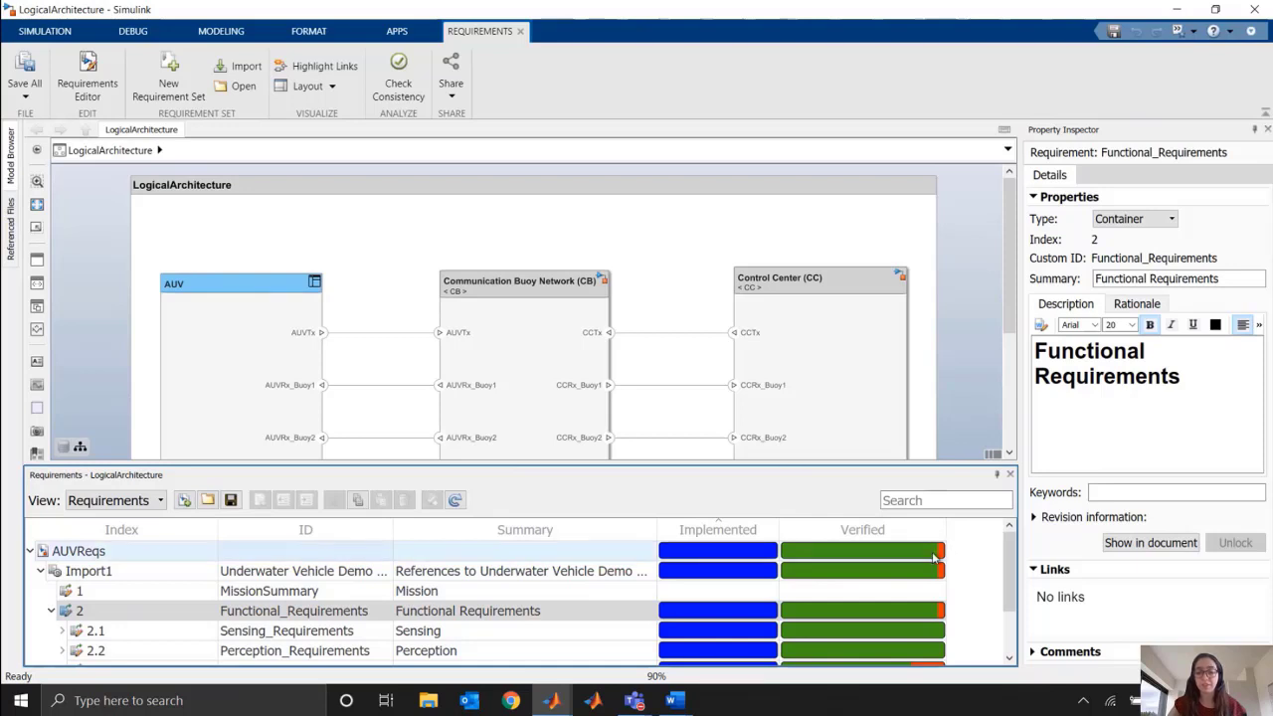
{"action": "mouse_move", "coordinate": [935, 550]}
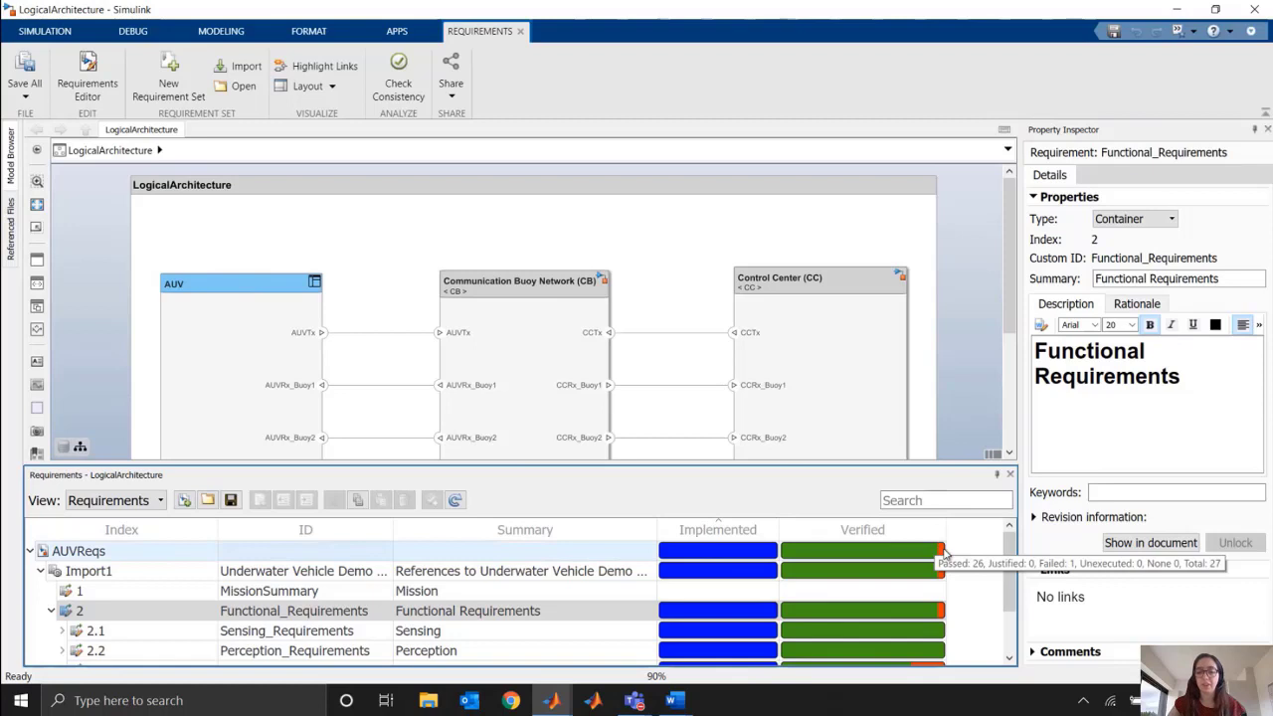
{"action": "mouse_move", "coordinate": [911, 570]}
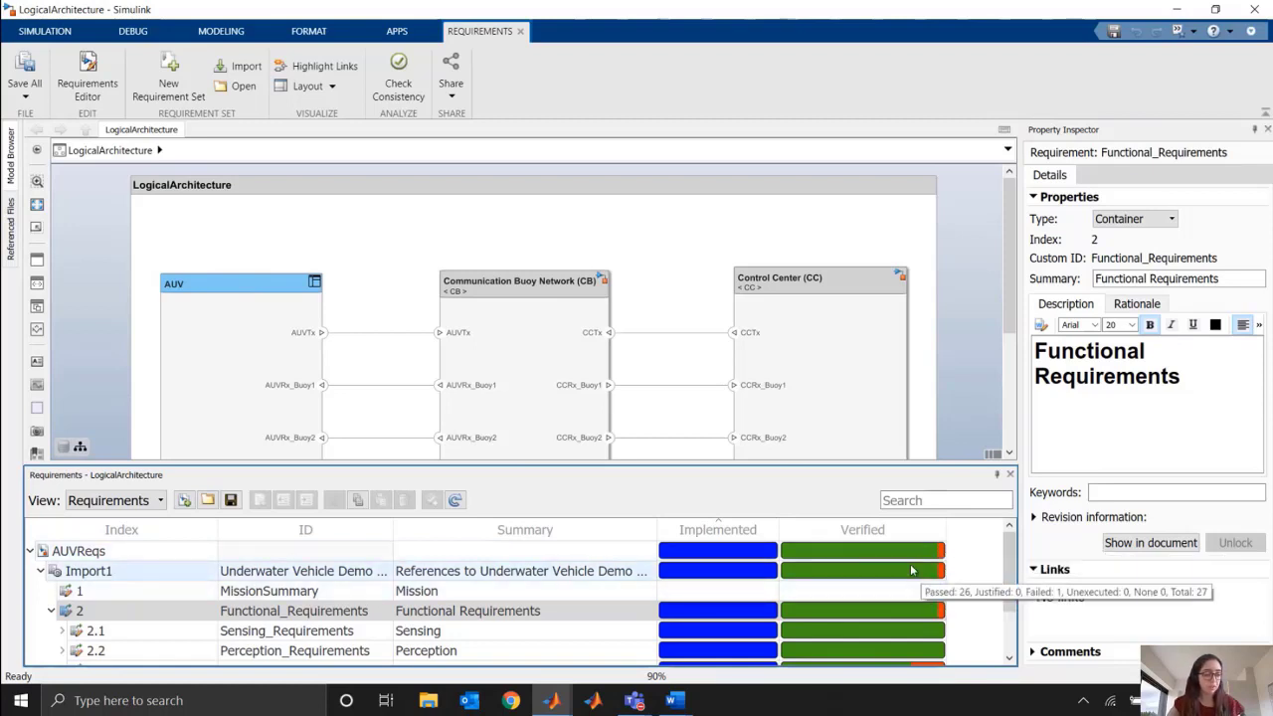